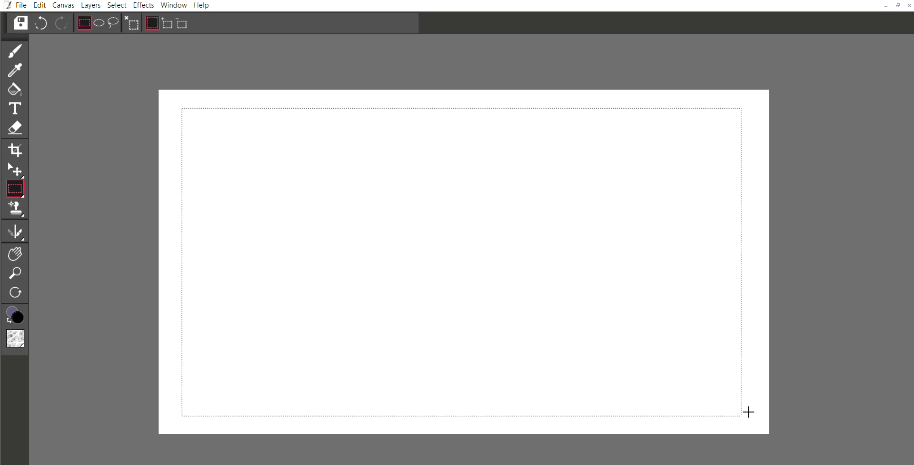
Select a rectangle inset from the canvas edges and paint diagonal bands inside it, fading from hot pink to white, with a 161.4 brush
{"action": "left_click_drag", "start_coordinate": [748, 410], "coordinate": [748, 410]}
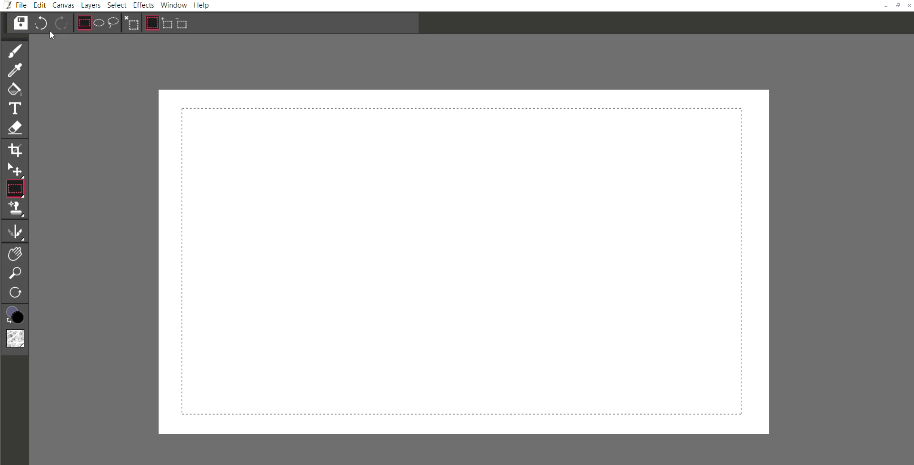
{"action": "key", "text": "b"}
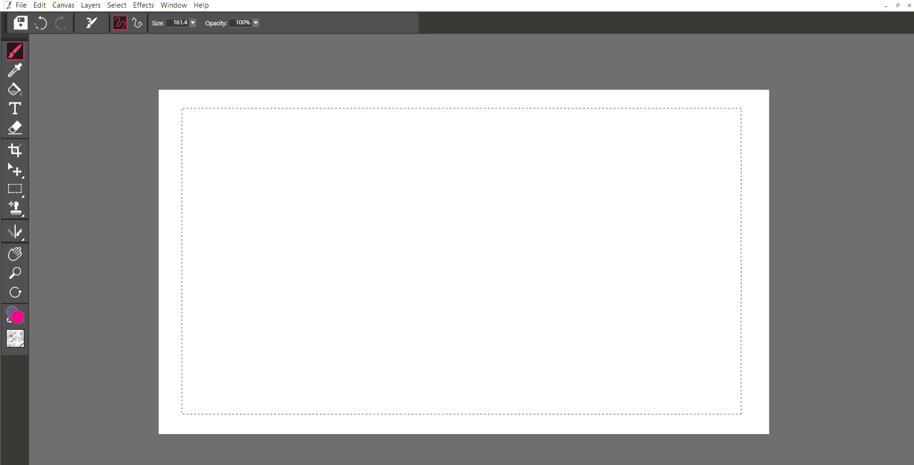
{"action": "left_click_drag", "start_coordinate": [216, 98], "coordinate": [164, 238]}
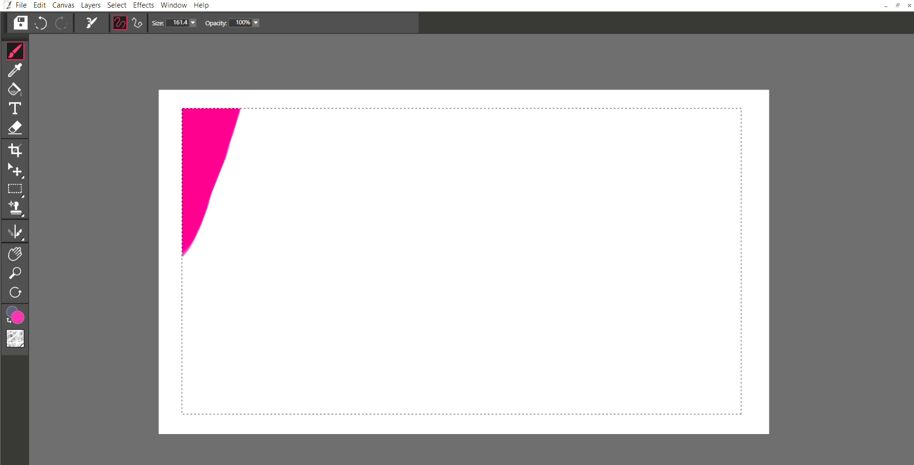
{"action": "left_click_drag", "start_coordinate": [264, 97], "coordinate": [154, 364]}
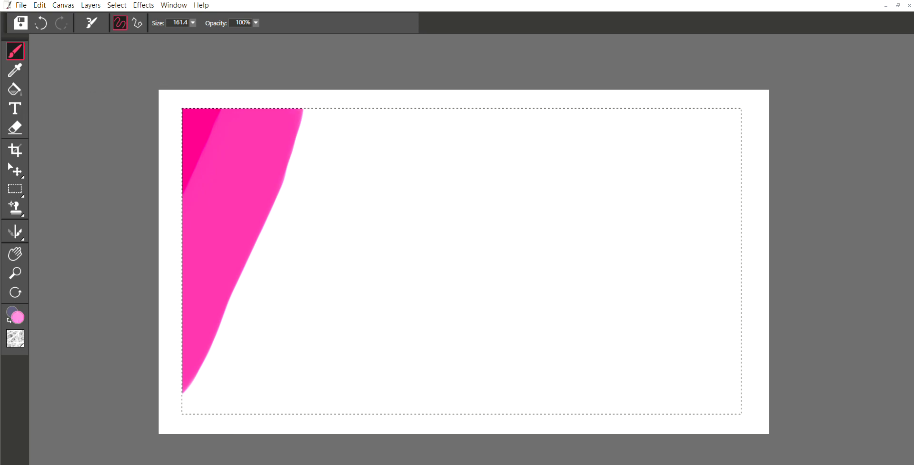
{"action": "left_click_drag", "start_coordinate": [328, 113], "coordinate": [208, 406]}
{"action": "mouse_move", "coordinate": [386, 114]}
{"action": "left_mouse_down"}
{"action": "mouse_move", "coordinate": [376, 175]}
{"action": "mouse_move", "coordinate": [291, 410]}
{"action": "left_mouse_up"}
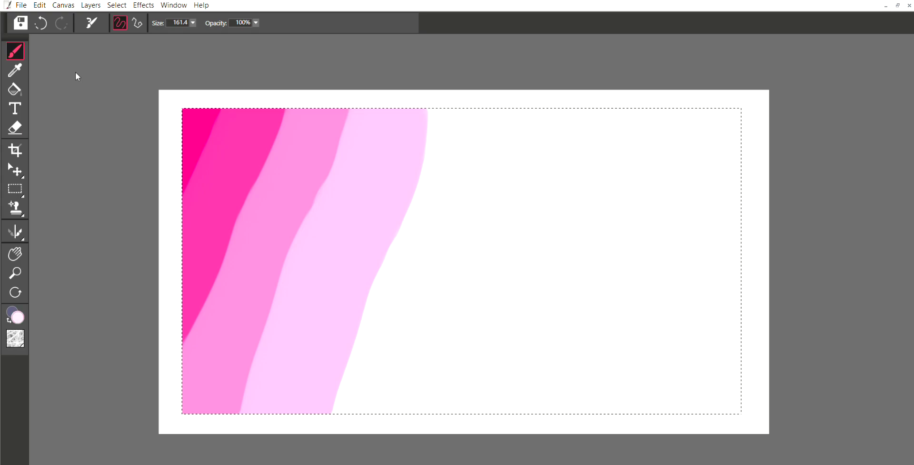
{"action": "left_click_drag", "start_coordinate": [450, 115], "coordinate": [367, 405]}
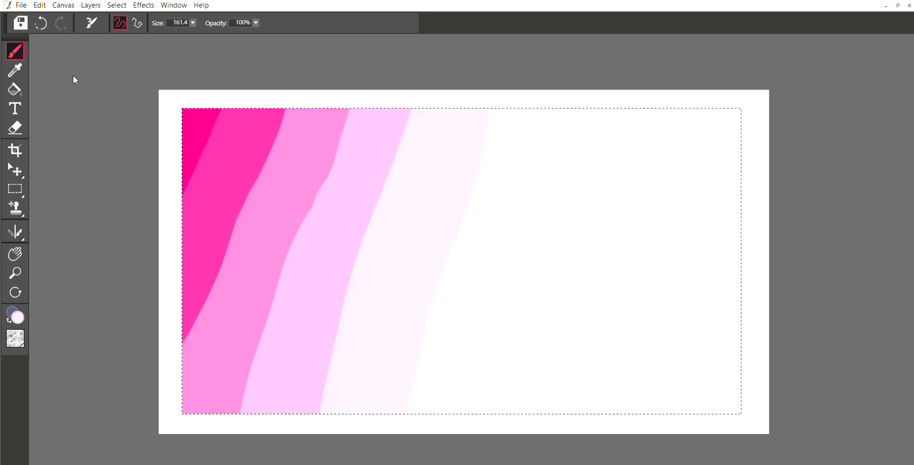
{"action": "left_click_drag", "start_coordinate": [509, 108], "coordinate": [423, 412]}
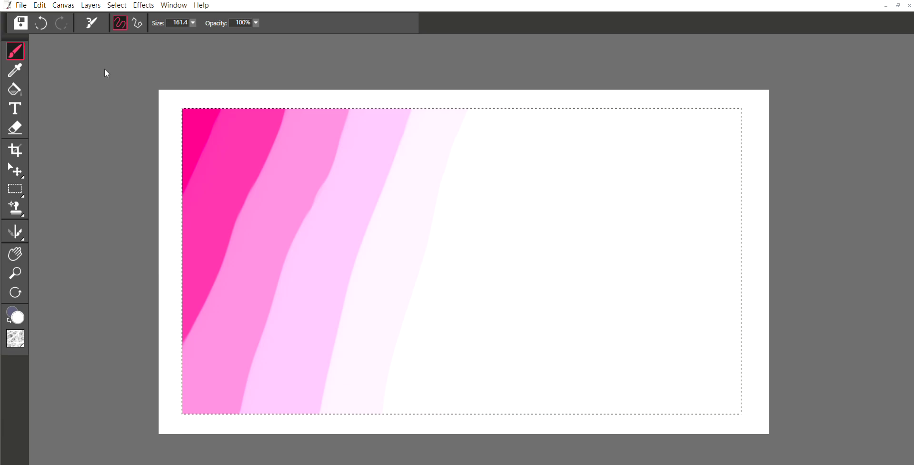
Paint three vertical bands along the selection's right side, deepening from pale pink to dusky mauve, at 100% opacity
{"action": "left_click", "coordinate": [69, 77]}
{"action": "left_click_drag", "start_coordinate": [650, 106], "coordinate": [617, 411]}
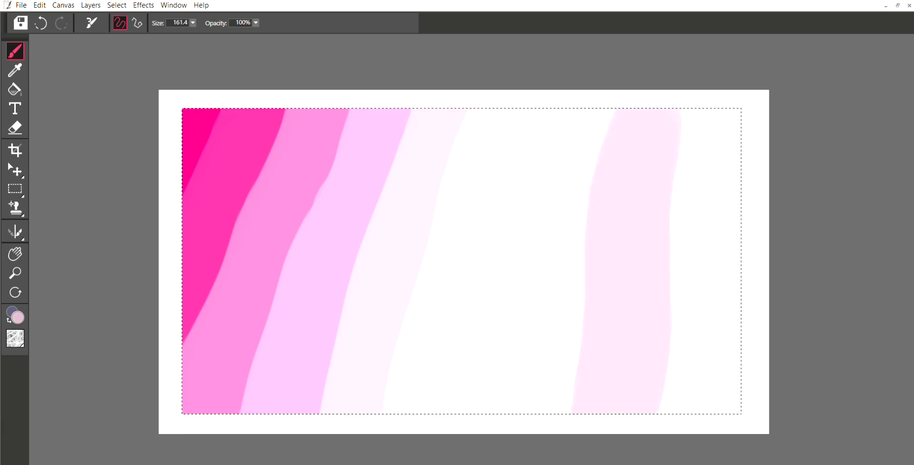
{"action": "left_click_drag", "start_coordinate": [695, 117], "coordinate": [700, 407]}
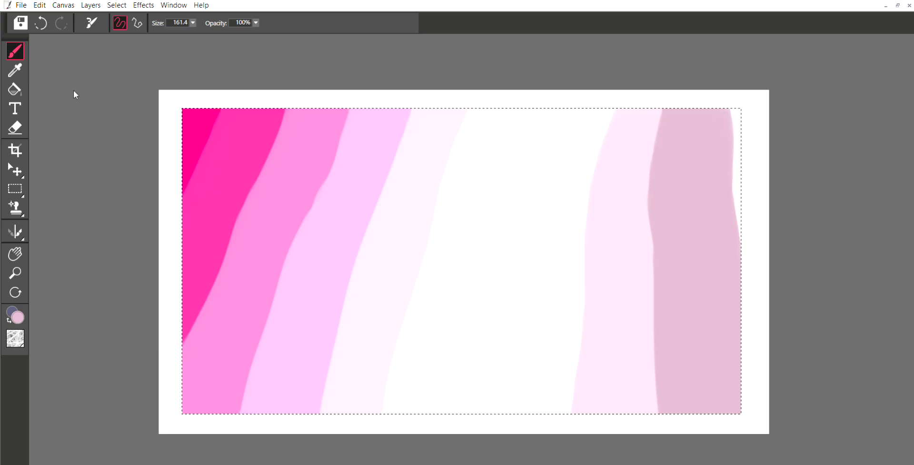
{"action": "left_click_drag", "start_coordinate": [715, 112], "coordinate": [738, 298]}
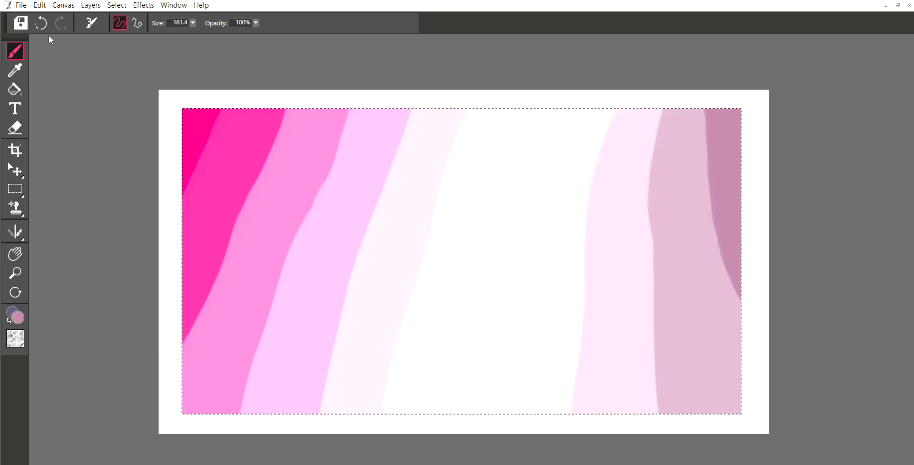
Blend the edges of the colour bands on both sides with a 130.6 brush at 36% opacity and clear the selection
{"action": "left_click", "coordinate": [130, 217]}
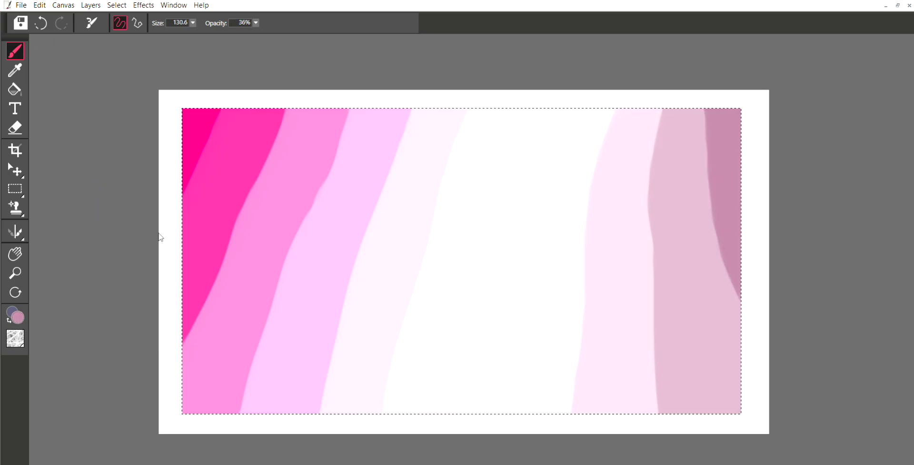
{"action": "mouse_move", "coordinate": [212, 114]}
{"action": "left_mouse_down"}
{"action": "mouse_move", "coordinate": [178, 141]}
{"action": "mouse_move", "coordinate": [223, 121]}
{"action": "mouse_move", "coordinate": [215, 171]}
{"action": "left_mouse_up"}
{"action": "mouse_move", "coordinate": [274, 143]}
{"action": "left_mouse_down"}
{"action": "mouse_move", "coordinate": [214, 281]}
{"action": "mouse_move", "coordinate": [216, 251]}
{"action": "mouse_move", "coordinate": [274, 131]}
{"action": "mouse_move", "coordinate": [263, 169]}
{"action": "mouse_move", "coordinate": [341, 119]}
{"action": "mouse_move", "coordinate": [301, 248]}
{"action": "mouse_move", "coordinate": [265, 320]}
{"action": "mouse_move", "coordinate": [220, 312]}
{"action": "mouse_move", "coordinate": [245, 326]}
{"action": "left_mouse_up"}
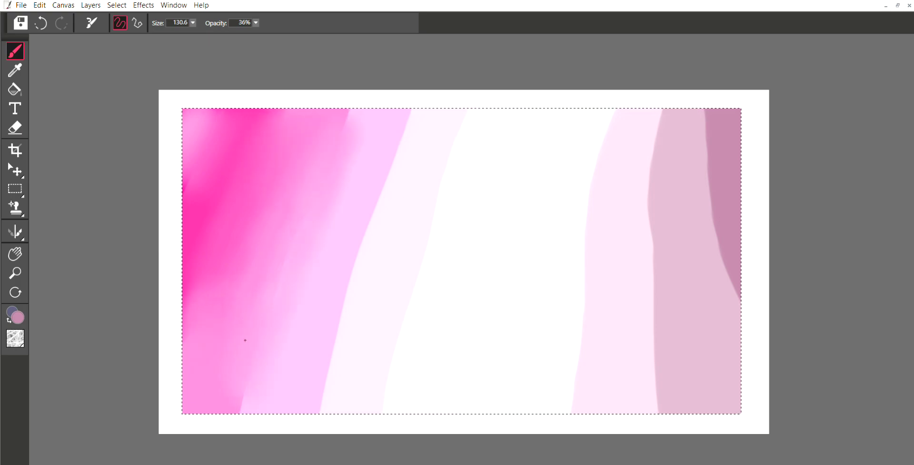
{"action": "mouse_move", "coordinate": [259, 371]}
{"action": "left_mouse_down"}
{"action": "mouse_move", "coordinate": [242, 302]}
{"action": "mouse_move", "coordinate": [253, 278]}
{"action": "mouse_move", "coordinate": [288, 256]}
{"action": "mouse_move", "coordinate": [315, 113]}
{"action": "mouse_move", "coordinate": [323, 119]}
{"action": "mouse_move", "coordinate": [299, 100]}
{"action": "mouse_move", "coordinate": [314, 106]}
{"action": "mouse_move", "coordinate": [255, 157]}
{"action": "mouse_move", "coordinate": [327, 98]}
{"action": "mouse_move", "coordinate": [328, 179]}
{"action": "mouse_move", "coordinate": [371, 118]}
{"action": "mouse_move", "coordinate": [398, 111]}
{"action": "mouse_move", "coordinate": [400, 138]}
{"action": "mouse_move", "coordinate": [378, 127]}
{"action": "mouse_move", "coordinate": [393, 101]}
{"action": "mouse_move", "coordinate": [361, 271]}
{"action": "mouse_move", "coordinate": [320, 384]}
{"action": "mouse_move", "coordinate": [332, 395]}
{"action": "mouse_move", "coordinate": [328, 362]}
{"action": "left_mouse_up"}
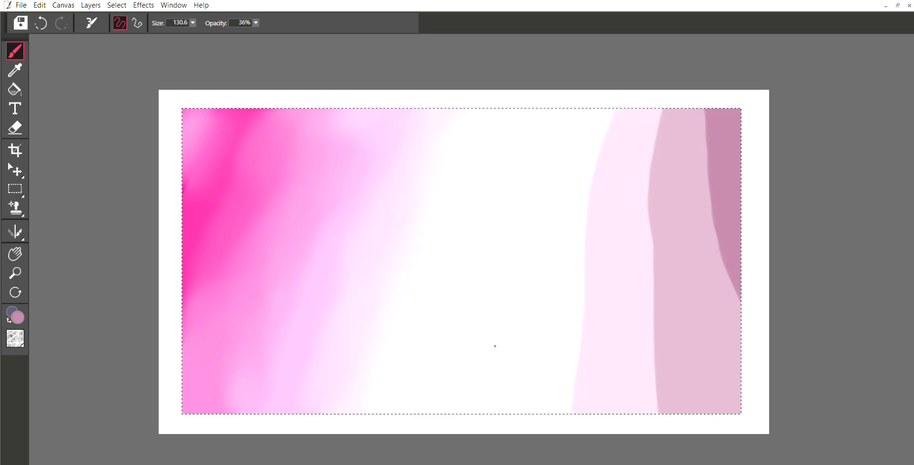
{"action": "left_click_drag", "start_coordinate": [603, 162], "coordinate": [591, 293]}
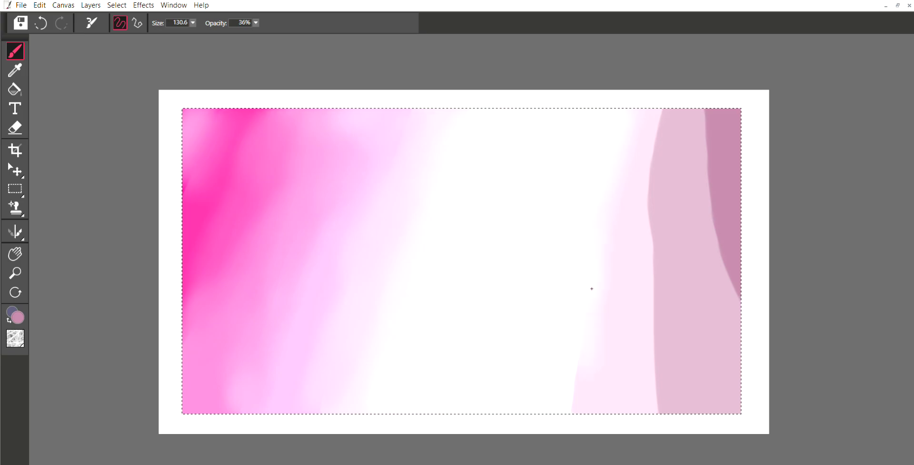
{"action": "mouse_move", "coordinate": [651, 213]}
{"action": "left_mouse_down"}
{"action": "mouse_move", "coordinate": [645, 116]}
{"action": "mouse_move", "coordinate": [663, 151]}
{"action": "mouse_move", "coordinate": [651, 280]}
{"action": "mouse_move", "coordinate": [670, 340]}
{"action": "mouse_move", "coordinate": [663, 385]}
{"action": "mouse_move", "coordinate": [634, 246]}
{"action": "mouse_move", "coordinate": [662, 410]}
{"action": "mouse_move", "coordinate": [648, 249]}
{"action": "mouse_move", "coordinate": [657, 116]}
{"action": "mouse_move", "coordinate": [710, 155]}
{"action": "mouse_move", "coordinate": [737, 242]}
{"action": "mouse_move", "coordinate": [714, 163]}
{"action": "mouse_move", "coordinate": [729, 257]}
{"action": "mouse_move", "coordinate": [708, 220]}
{"action": "mouse_move", "coordinate": [722, 284]}
{"action": "mouse_move", "coordinate": [692, 143]}
{"action": "mouse_move", "coordinate": [710, 295]}
{"action": "left_mouse_up"}
{"action": "left_click", "coordinate": [15, 188]}
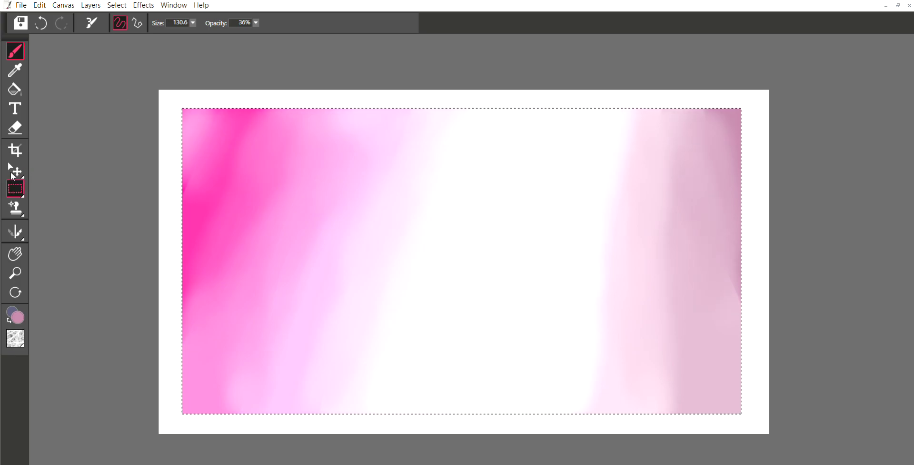
{"action": "left_click", "coordinate": [132, 22]}
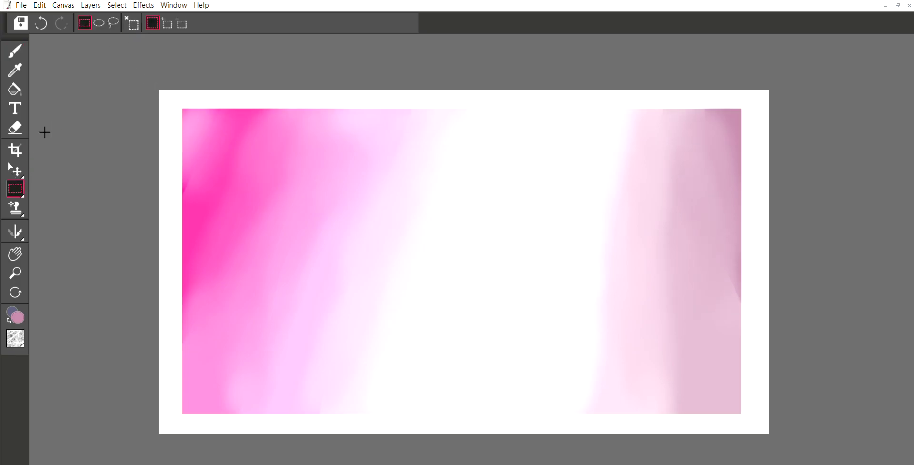
Draw the creature's eye, the marking around it and the front contour of its face with a black 9.8 brush at 100% opacity
{"action": "left_click", "coordinate": [15, 50]}
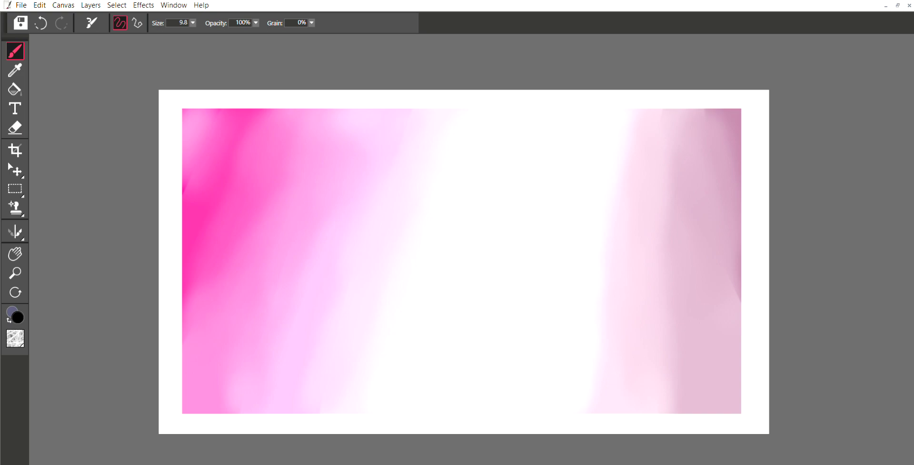
{"action": "mouse_move", "coordinate": [366, 209]}
{"action": "left_mouse_down"}
{"action": "mouse_move", "coordinate": [357, 246]}
{"action": "mouse_move", "coordinate": [374, 227]}
{"action": "mouse_move", "coordinate": [358, 241]}
{"action": "mouse_move", "coordinate": [372, 216]}
{"action": "mouse_move", "coordinate": [366, 205]}
{"action": "mouse_move", "coordinate": [358, 239]}
{"action": "left_mouse_up"}
{"action": "left_click_drag", "start_coordinate": [360, 227], "coordinate": [357, 238]}
{"action": "left_click", "coordinate": [41, 22]}
{"action": "left_click", "coordinate": [41, 22]}
{"action": "left_click_drag", "start_coordinate": [363, 217], "coordinate": [359, 235]}
{"action": "mouse_move", "coordinate": [351, 205]}
{"action": "left_mouse_down"}
{"action": "mouse_move", "coordinate": [340, 228]}
{"action": "mouse_move", "coordinate": [356, 260]}
{"action": "mouse_move", "coordinate": [360, 244]}
{"action": "mouse_move", "coordinate": [363, 194]}
{"action": "mouse_move", "coordinate": [343, 207]}
{"action": "mouse_move", "coordinate": [327, 253]}
{"action": "mouse_move", "coordinate": [333, 224]}
{"action": "mouse_move", "coordinate": [327, 238]}
{"action": "mouse_move", "coordinate": [331, 280]}
{"action": "left_mouse_up"}
{"action": "left_click_drag", "start_coordinate": [332, 256], "coordinate": [329, 288]}
{"action": "mouse_move", "coordinate": [346, 242]}
{"action": "left_mouse_down"}
{"action": "mouse_move", "coordinate": [351, 280]}
{"action": "mouse_move", "coordinate": [359, 244]}
{"action": "mouse_move", "coordinate": [351, 233]}
{"action": "left_mouse_up"}
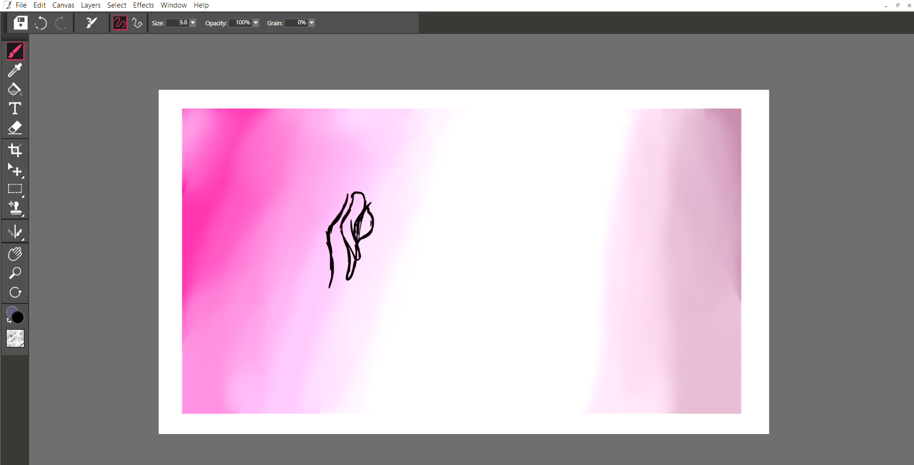
Outline the creature's muzzle and draw two small crescent marks behind the top of its eye
{"action": "mouse_move", "coordinate": [332, 269]}
{"action": "left_mouse_down"}
{"action": "mouse_move", "coordinate": [325, 305]}
{"action": "mouse_move", "coordinate": [340, 315]}
{"action": "left_mouse_up"}
{"action": "mouse_move", "coordinate": [330, 284]}
{"action": "left_mouse_down"}
{"action": "mouse_move", "coordinate": [325, 303]}
{"action": "mouse_move", "coordinate": [357, 325]}
{"action": "mouse_move", "coordinate": [369, 270]}
{"action": "left_mouse_up"}
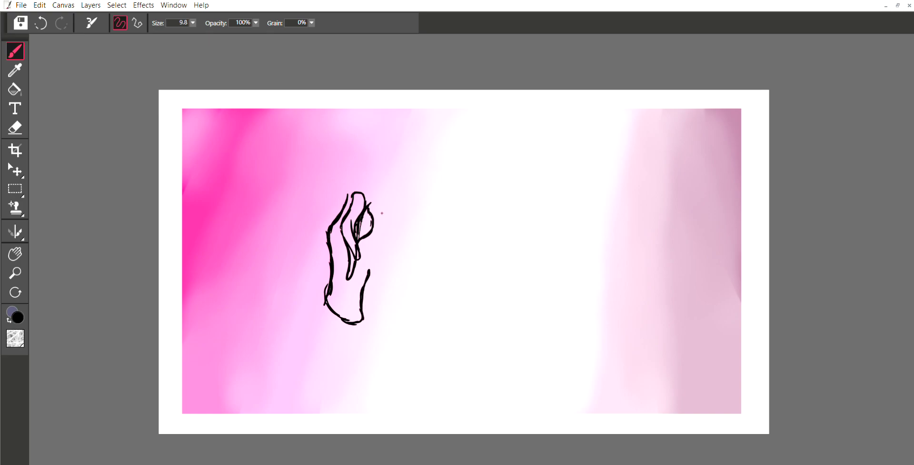
{"action": "mouse_move", "coordinate": [372, 208]}
{"action": "left_mouse_down"}
{"action": "mouse_move", "coordinate": [378, 189]}
{"action": "mouse_move", "coordinate": [378, 215]}
{"action": "mouse_move", "coordinate": [385, 196]}
{"action": "mouse_move", "coordinate": [389, 214]}
{"action": "left_mouse_up"}
{"action": "key", "text": "ctrl+z"}
{"action": "key", "text": "ctrl+z"}
{"action": "mouse_move", "coordinate": [375, 207]}
{"action": "left_mouse_down"}
{"action": "mouse_move", "coordinate": [379, 190]}
{"action": "mouse_move", "coordinate": [385, 200]}
{"action": "mouse_move", "coordinate": [375, 207]}
{"action": "mouse_move", "coordinate": [397, 204]}
{"action": "mouse_move", "coordinate": [381, 215]}
{"action": "left_mouse_up"}
Draw the banded forehead in black, with curved horns and two branching antlers with curled tips above it
{"action": "left_click", "coordinate": [890, 373]}
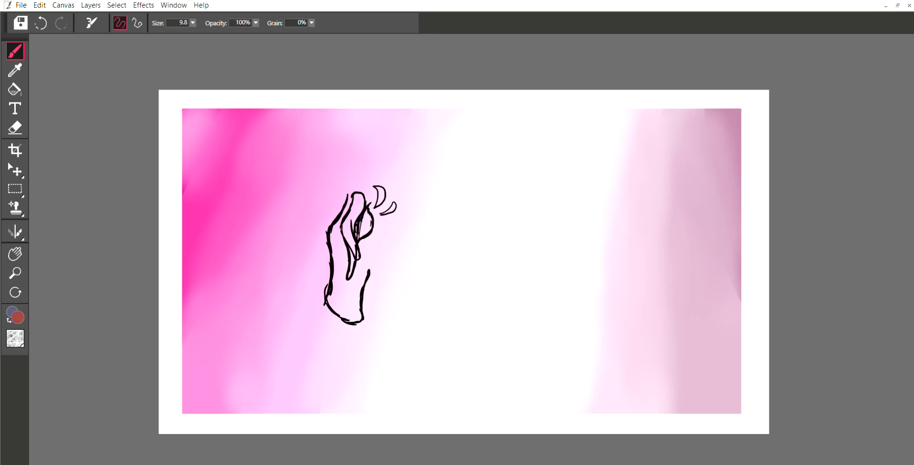
{"action": "left_click", "coordinate": [65, 119]}
{"action": "mouse_move", "coordinate": [328, 218]}
{"action": "left_mouse_down"}
{"action": "mouse_move", "coordinate": [340, 193]}
{"action": "mouse_move", "coordinate": [343, 207]}
{"action": "mouse_move", "coordinate": [329, 211]}
{"action": "left_mouse_up"}
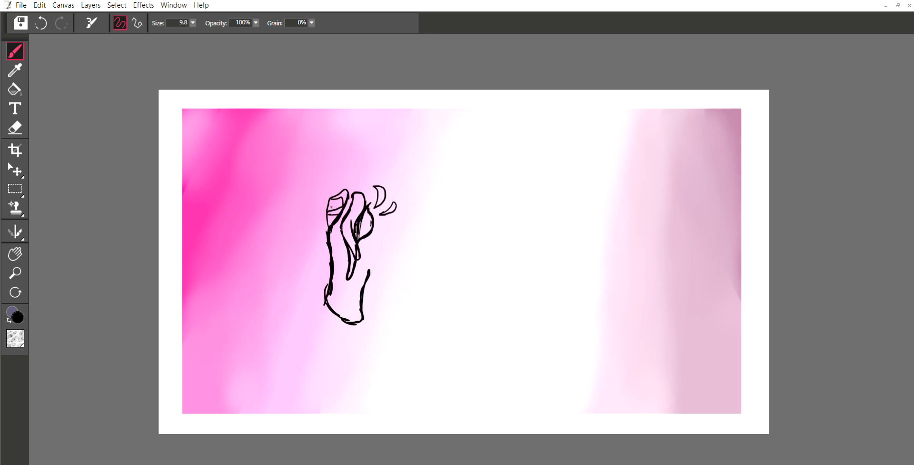
{"action": "mouse_move", "coordinate": [328, 194]}
{"action": "left_mouse_down"}
{"action": "mouse_move", "coordinate": [348, 162]}
{"action": "mouse_move", "coordinate": [335, 139]}
{"action": "mouse_move", "coordinate": [353, 142]}
{"action": "mouse_move", "coordinate": [351, 174]}
{"action": "mouse_move", "coordinate": [383, 153]}
{"action": "mouse_move", "coordinate": [389, 119]}
{"action": "mouse_move", "coordinate": [372, 106]}
{"action": "mouse_move", "coordinate": [402, 132]}
{"action": "mouse_move", "coordinate": [383, 166]}
{"action": "mouse_move", "coordinate": [360, 106]}
{"action": "mouse_move", "coordinate": [333, 94]}
{"action": "mouse_move", "coordinate": [327, 104]}
{"action": "mouse_move", "coordinate": [360, 91]}
{"action": "mouse_move", "coordinate": [371, 103]}
{"action": "mouse_move", "coordinate": [386, 142]}
{"action": "mouse_move", "coordinate": [382, 155]}
{"action": "left_mouse_up"}
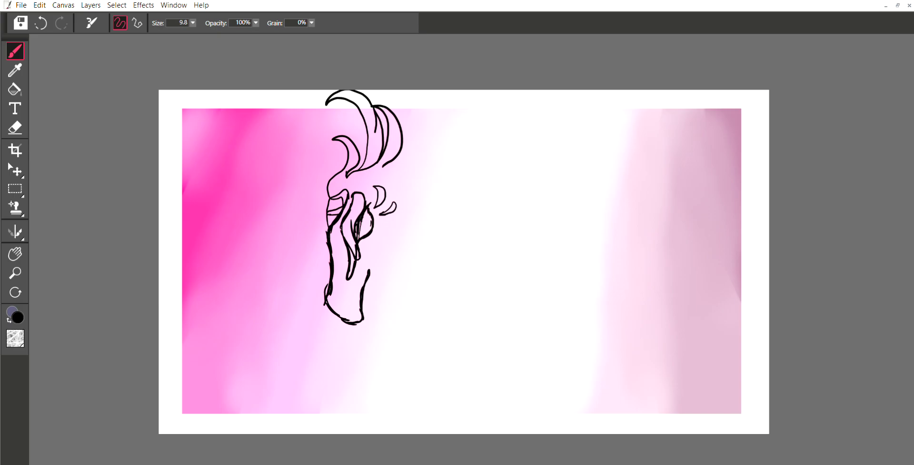
{"action": "left_click_drag", "start_coordinate": [328, 176], "coordinate": [326, 188]}
{"action": "mouse_move", "coordinate": [325, 141]}
{"action": "left_mouse_down"}
{"action": "mouse_move", "coordinate": [294, 110]}
{"action": "mouse_move", "coordinate": [279, 125]}
{"action": "mouse_move", "coordinate": [282, 135]}
{"action": "mouse_move", "coordinate": [295, 133]}
{"action": "mouse_move", "coordinate": [289, 147]}
{"action": "mouse_move", "coordinate": [276, 138]}
{"action": "mouse_move", "coordinate": [272, 124]}
{"action": "mouse_move", "coordinate": [289, 96]}
{"action": "mouse_move", "coordinate": [277, 90]}
{"action": "mouse_move", "coordinate": [338, 120]}
{"action": "mouse_move", "coordinate": [346, 109]}
{"action": "mouse_move", "coordinate": [335, 138]}
{"action": "mouse_move", "coordinate": [347, 158]}
{"action": "mouse_move", "coordinate": [430, 151]}
{"action": "mouse_move", "coordinate": [457, 139]}
{"action": "mouse_move", "coordinate": [472, 115]}
{"action": "mouse_move", "coordinate": [467, 89]}
{"action": "mouse_move", "coordinate": [485, 111]}
{"action": "mouse_move", "coordinate": [470, 141]}
{"action": "mouse_move", "coordinate": [499, 116]}
{"action": "mouse_move", "coordinate": [499, 98]}
{"action": "mouse_move", "coordinate": [507, 129]}
{"action": "mouse_move", "coordinate": [437, 163]}
{"action": "mouse_move", "coordinate": [429, 183]}
{"action": "mouse_move", "coordinate": [448, 189]}
{"action": "mouse_move", "coordinate": [433, 204]}
{"action": "mouse_move", "coordinate": [415, 168]}
{"action": "mouse_move", "coordinate": [398, 163]}
{"action": "mouse_move", "coordinate": [349, 187]}
{"action": "left_mouse_up"}
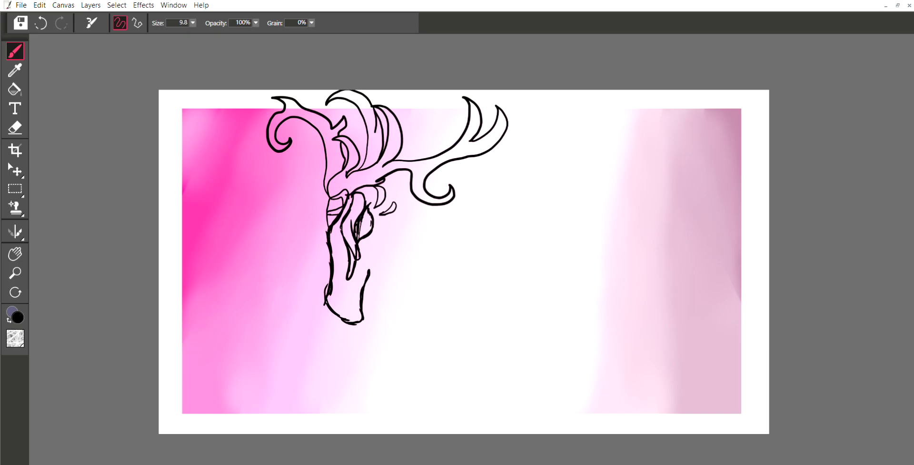
Add the nostril, muzzle dots, short fur marks and crescents beside the eye, and outline the furry jaw
{"action": "mouse_move", "coordinate": [338, 208]}
{"action": "left_mouse_down"}
{"action": "mouse_move", "coordinate": [328, 232]}
{"action": "mouse_move", "coordinate": [330, 286]}
{"action": "mouse_move", "coordinate": [344, 291]}
{"action": "mouse_move", "coordinate": [344, 316]}
{"action": "left_mouse_up"}
{"action": "mouse_move", "coordinate": [339, 252]}
{"action": "left_mouse_down"}
{"action": "mouse_move", "coordinate": [337, 269]}
{"action": "mouse_move", "coordinate": [338, 230]}
{"action": "left_mouse_up"}
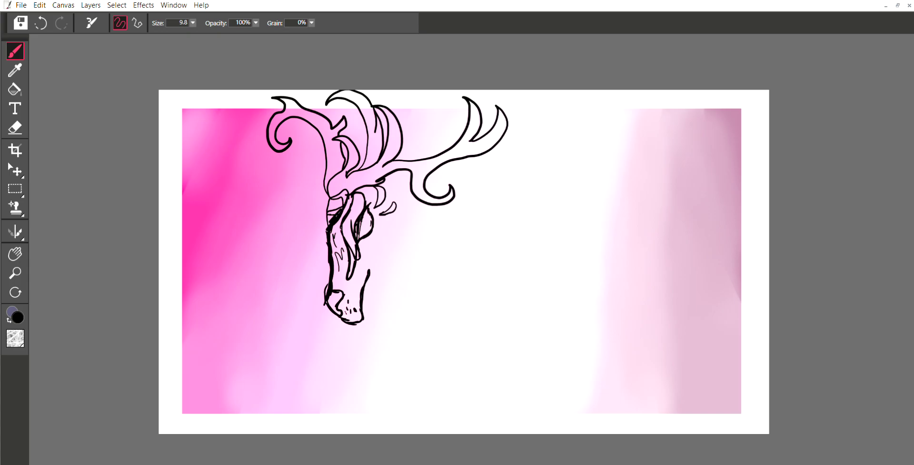
{"action": "left_click_drag", "start_coordinate": [360, 264], "coordinate": [356, 275]}
{"action": "mouse_move", "coordinate": [374, 217]}
{"action": "left_mouse_down"}
{"action": "mouse_move", "coordinate": [371, 237]}
{"action": "mouse_move", "coordinate": [383, 224]}
{"action": "mouse_move", "coordinate": [377, 217]}
{"action": "left_mouse_up"}
{"action": "mouse_move", "coordinate": [359, 324]}
{"action": "left_mouse_down"}
{"action": "mouse_move", "coordinate": [388, 318]}
{"action": "mouse_move", "coordinate": [382, 306]}
{"action": "mouse_move", "coordinate": [412, 257]}
{"action": "left_mouse_up"}
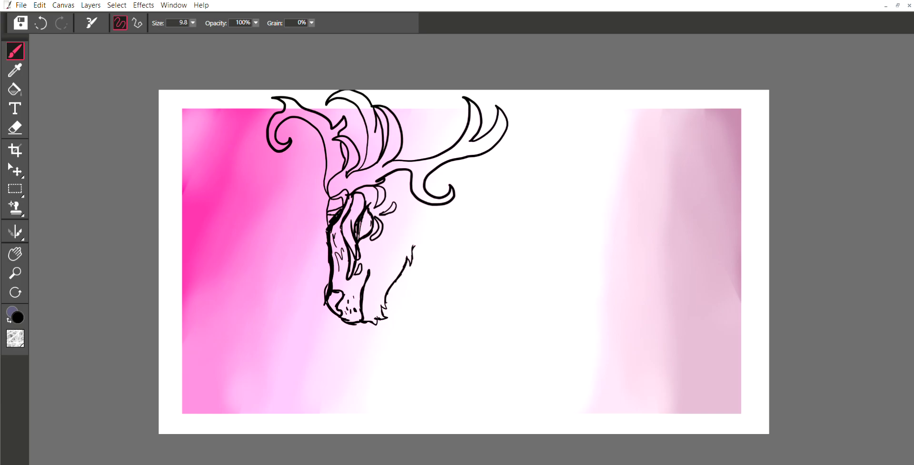
{"action": "left_click_drag", "start_coordinate": [383, 256], "coordinate": [388, 278]}
Draw the throat and front of the chest with jagged fur strokes running down from the jaw
{"action": "mouse_move", "coordinate": [386, 296]}
{"action": "left_mouse_down"}
{"action": "mouse_move", "coordinate": [436, 299]}
{"action": "mouse_move", "coordinate": [426, 295]}
{"action": "mouse_move", "coordinate": [418, 348]}
{"action": "left_mouse_up"}
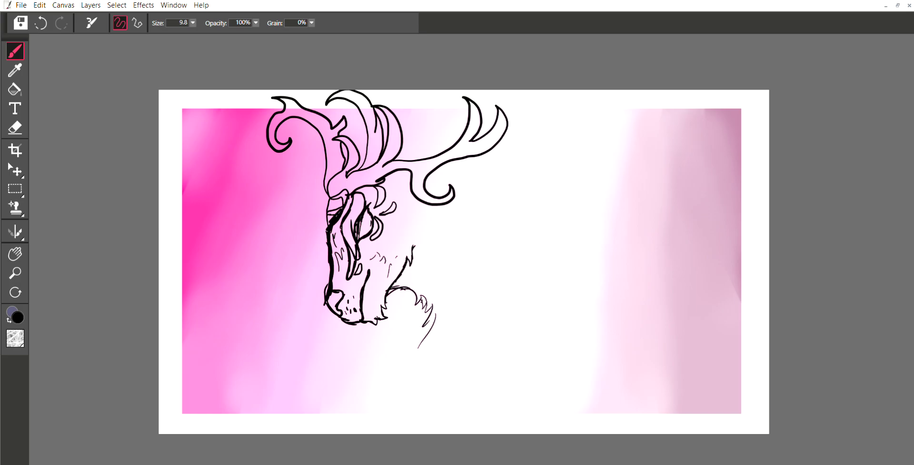
{"action": "mouse_move", "coordinate": [437, 312]}
{"action": "left_mouse_down"}
{"action": "mouse_move", "coordinate": [418, 347]}
{"action": "mouse_move", "coordinate": [422, 357]}
{"action": "mouse_move", "coordinate": [427, 351]}
{"action": "mouse_move", "coordinate": [422, 383]}
{"action": "left_mouse_up"}
{"action": "mouse_move", "coordinate": [423, 350]}
{"action": "left_mouse_down"}
{"action": "mouse_move", "coordinate": [434, 377]}
{"action": "mouse_move", "coordinate": [449, 397]}
{"action": "left_mouse_up"}
{"action": "left_click_drag", "start_coordinate": [443, 383], "coordinate": [456, 399]}
Draw the fur tufts behind the antlers, the neck and back line, the curved shoulder line and the lower chest fur
{"action": "mouse_move", "coordinate": [403, 141]}
{"action": "left_mouse_down"}
{"action": "mouse_move", "coordinate": [409, 150]}
{"action": "mouse_move", "coordinate": [415, 135]}
{"action": "mouse_move", "coordinate": [437, 136]}
{"action": "mouse_move", "coordinate": [446, 149]}
{"action": "left_mouse_up"}
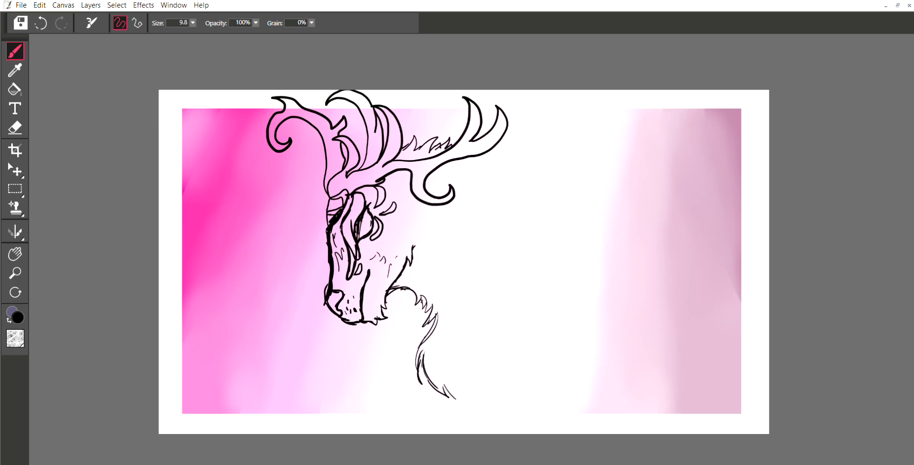
{"action": "mouse_move", "coordinate": [476, 159]}
{"action": "left_mouse_down"}
{"action": "mouse_move", "coordinate": [496, 210]}
{"action": "mouse_move", "coordinate": [510, 179]}
{"action": "mouse_move", "coordinate": [534, 209]}
{"action": "mouse_move", "coordinate": [540, 246]}
{"action": "mouse_move", "coordinate": [571, 271]}
{"action": "mouse_move", "coordinate": [580, 255]}
{"action": "mouse_move", "coordinate": [596, 268]}
{"action": "left_mouse_up"}
{"action": "mouse_move", "coordinate": [615, 255]}
{"action": "left_mouse_down"}
{"action": "mouse_move", "coordinate": [606, 284]}
{"action": "mouse_move", "coordinate": [637, 263]}
{"action": "mouse_move", "coordinate": [669, 259]}
{"action": "left_mouse_up"}
{"action": "mouse_move", "coordinate": [502, 303]}
{"action": "left_mouse_down"}
{"action": "mouse_move", "coordinate": [490, 339]}
{"action": "mouse_move", "coordinate": [504, 353]}
{"action": "mouse_move", "coordinate": [488, 324]}
{"action": "mouse_move", "coordinate": [490, 364]}
{"action": "mouse_move", "coordinate": [548, 401]}
{"action": "mouse_move", "coordinate": [561, 433]}
{"action": "left_mouse_up"}
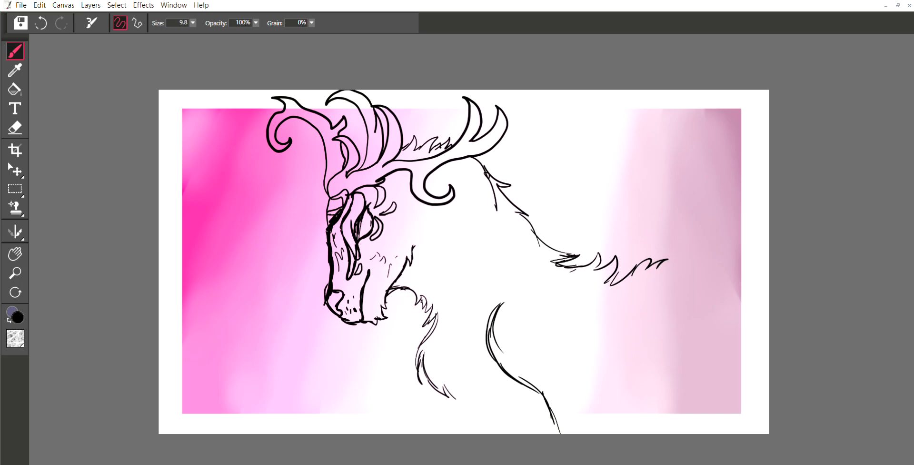
{"action": "mouse_move", "coordinate": [447, 387]}
{"action": "left_mouse_down"}
{"action": "mouse_move", "coordinate": [478, 404]}
{"action": "mouse_move", "coordinate": [493, 403]}
{"action": "mouse_move", "coordinate": [480, 386]}
{"action": "mouse_move", "coordinate": [511, 408]}
{"action": "mouse_move", "coordinate": [531, 408]}
{"action": "mouse_move", "coordinate": [529, 398]}
{"action": "mouse_move", "coordinate": [533, 422]}
{"action": "left_mouse_up"}
{"action": "mouse_move", "coordinate": [537, 398]}
{"action": "left_mouse_down"}
{"action": "mouse_move", "coordinate": [543, 422]}
{"action": "mouse_move", "coordinate": [551, 409]}
{"action": "left_mouse_up"}
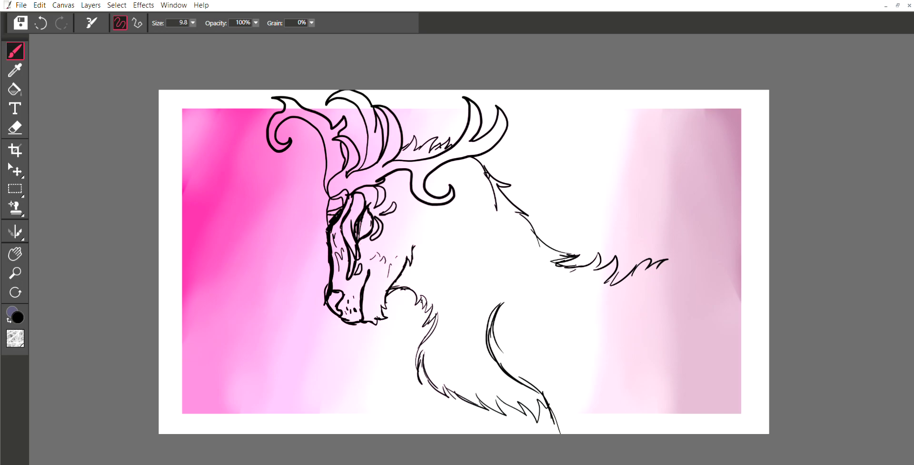
Draw a large oval spot with inner marks on the shoulder, surround it with small circles and thicken the fur line below
{"action": "mouse_move", "coordinate": [501, 303]}
{"action": "left_mouse_down"}
{"action": "mouse_move", "coordinate": [493, 348]}
{"action": "mouse_move", "coordinate": [519, 324]}
{"action": "mouse_move", "coordinate": [500, 303]}
{"action": "mouse_move", "coordinate": [506, 344]}
{"action": "mouse_move", "coordinate": [513, 341]}
{"action": "left_mouse_up"}
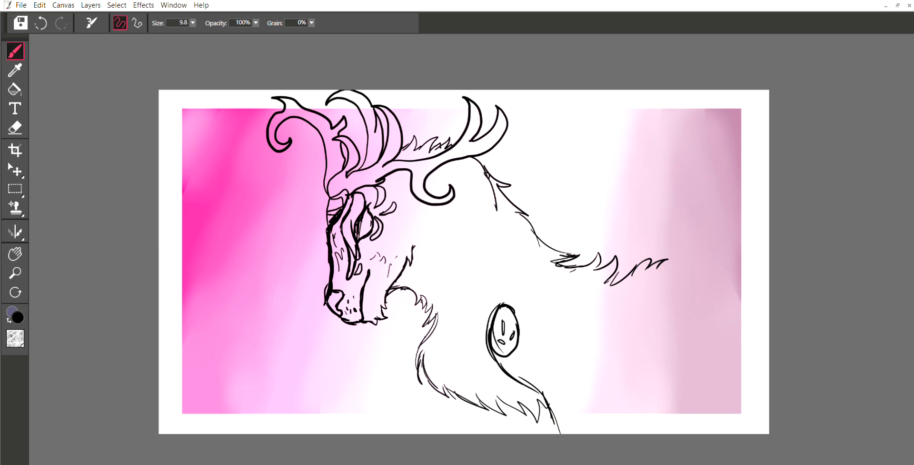
{"action": "mouse_move", "coordinate": [527, 344]}
{"action": "left_mouse_down"}
{"action": "mouse_move", "coordinate": [525, 358]}
{"action": "mouse_move", "coordinate": [530, 311]}
{"action": "left_mouse_up"}
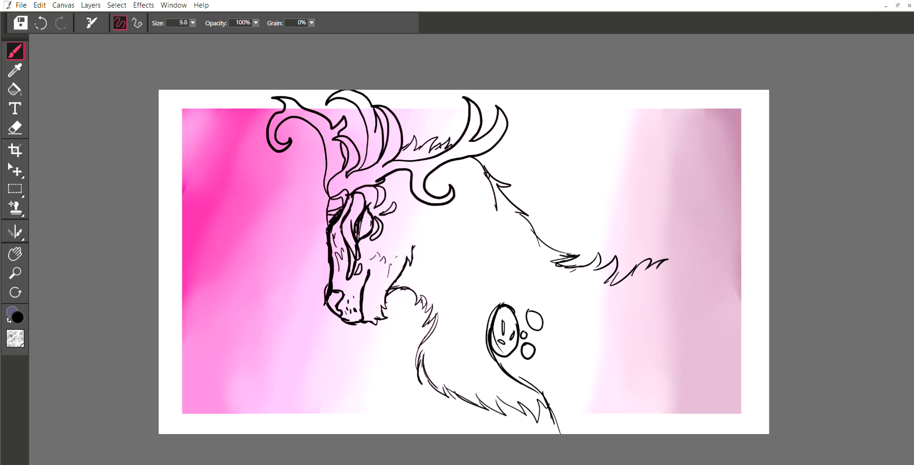
{"action": "left_click_drag", "start_coordinate": [517, 356], "coordinate": [516, 356]}
{"action": "mouse_move", "coordinate": [492, 323]}
{"action": "left_mouse_down"}
{"action": "mouse_move", "coordinate": [496, 375]}
{"action": "mouse_move", "coordinate": [526, 387]}
{"action": "left_mouse_up"}
Draw the front leg lines down to the canvas's lower edge, chest fur marks and the rear contour of the body
{"action": "left_click_drag", "start_coordinate": [425, 373], "coordinate": [458, 433]}
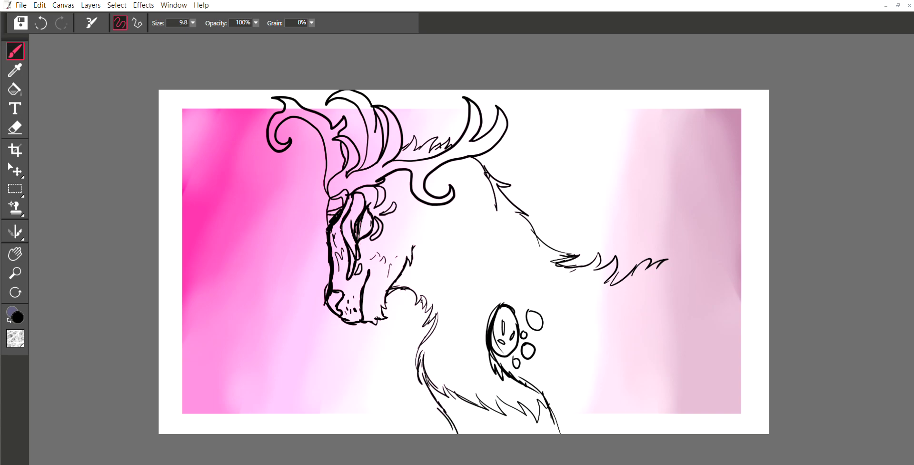
{"action": "left_click_drag", "start_coordinate": [515, 408], "coordinate": [532, 434]}
{"action": "left_click_drag", "start_coordinate": [455, 405], "coordinate": [479, 421]}
{"action": "left_click_drag", "start_coordinate": [591, 320], "coordinate": [636, 433]}
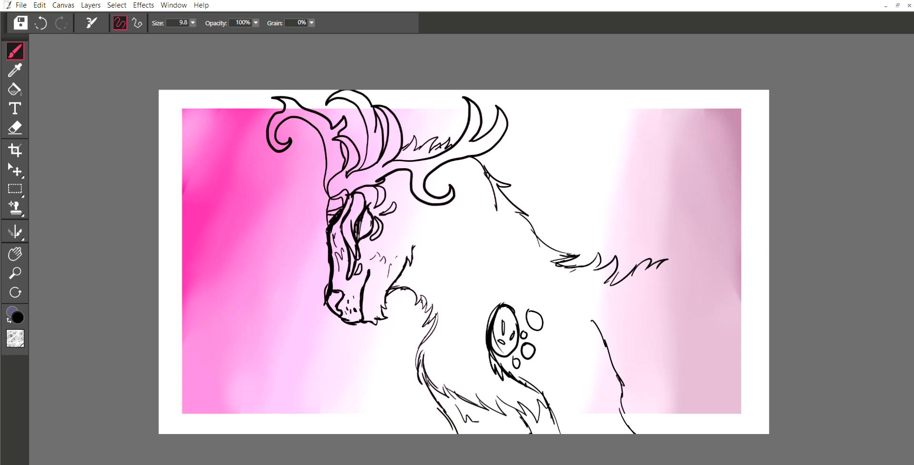
Add more small circles and a marked oval on the shoulder, and draw a slender marked oval in front of the face
{"action": "mouse_move", "coordinate": [538, 338]}
{"action": "left_mouse_down"}
{"action": "mouse_move", "coordinate": [538, 344]}
{"action": "mouse_move", "coordinate": [541, 328]}
{"action": "mouse_move", "coordinate": [536, 340]}
{"action": "mouse_move", "coordinate": [566, 374]}
{"action": "mouse_move", "coordinate": [547, 364]}
{"action": "left_mouse_up"}
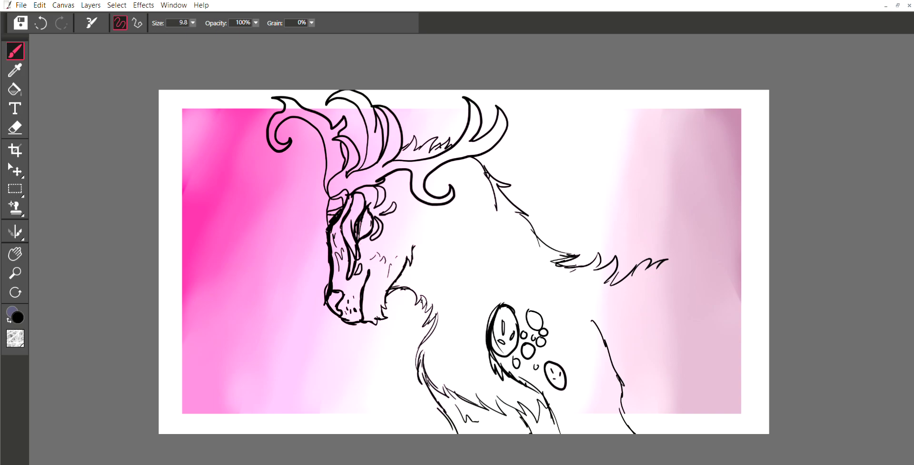
{"action": "mouse_move", "coordinate": [286, 210]}
{"action": "left_mouse_down"}
{"action": "mouse_move", "coordinate": [304, 277]}
{"action": "mouse_move", "coordinate": [307, 227]}
{"action": "mouse_move", "coordinate": [286, 207]}
{"action": "mouse_move", "coordinate": [298, 248]}
{"action": "left_mouse_up"}
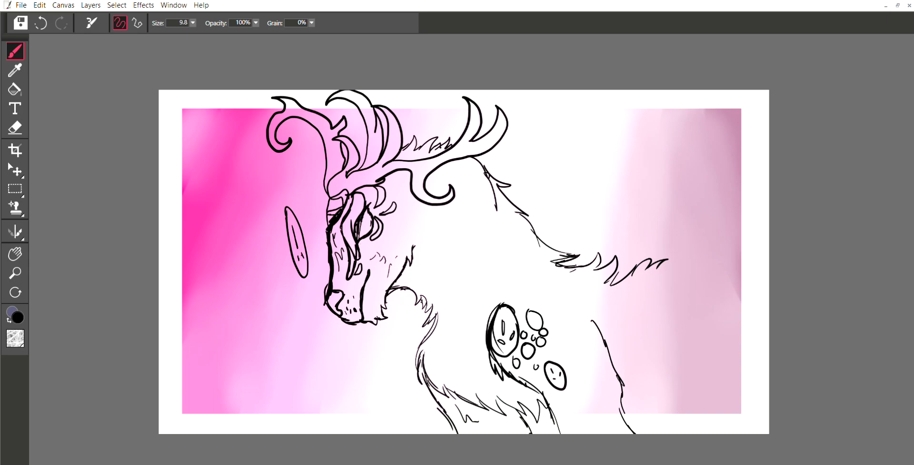
Draw small circles around the lower shoulder oval, on the front leg and along the rear body contour
{"action": "left_click_drag", "start_coordinate": [554, 351], "coordinate": [562, 364]}
{"action": "left_click_drag", "start_coordinate": [566, 404], "coordinate": [570, 406]}
{"action": "left_click_drag", "start_coordinate": [605, 375], "coordinate": [607, 357]}
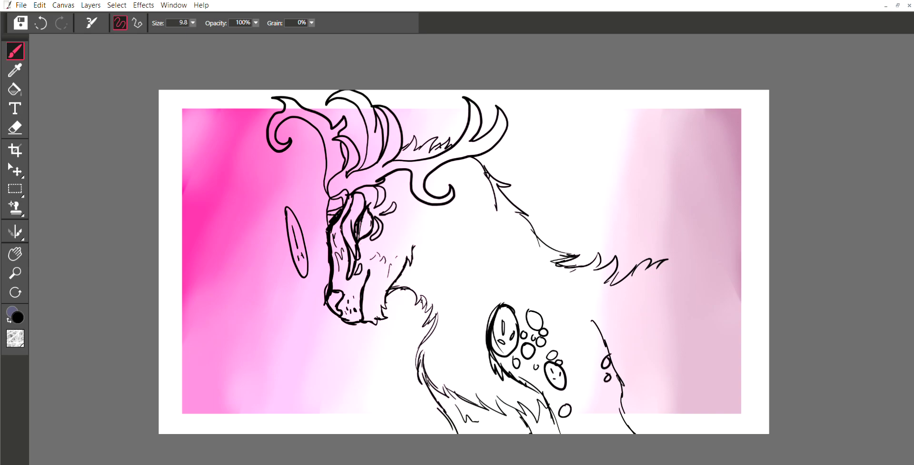
Draw four beaded strings hanging from the antlers, two from the front antler and two from the rear one
{"action": "left_click_drag", "start_coordinate": [462, 155], "coordinate": [472, 244]}
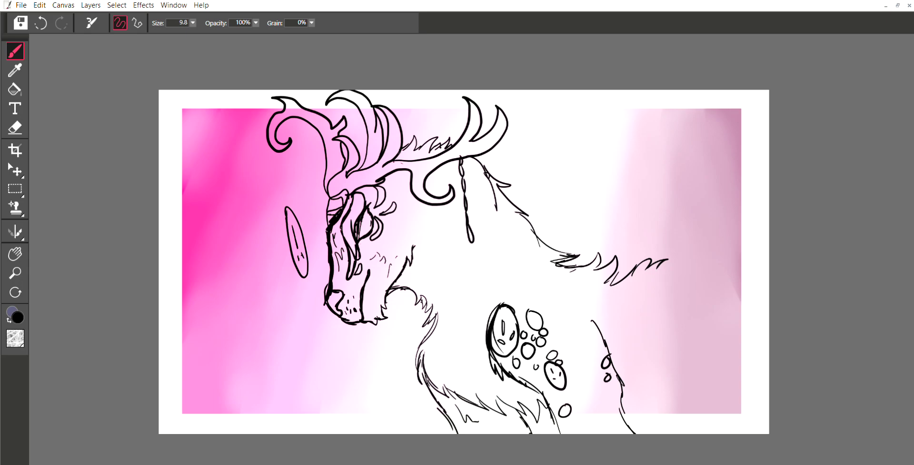
{"action": "mouse_move", "coordinate": [405, 170]}
{"action": "left_mouse_down"}
{"action": "mouse_move", "coordinate": [412, 224]}
{"action": "mouse_move", "coordinate": [410, 202]}
{"action": "left_mouse_up"}
{"action": "mouse_move", "coordinate": [287, 143]}
{"action": "left_mouse_down"}
{"action": "mouse_move", "coordinate": [300, 213]}
{"action": "mouse_move", "coordinate": [297, 197]}
{"action": "left_mouse_up"}
{"action": "left_click_drag", "start_coordinate": [306, 110], "coordinate": [310, 174]}
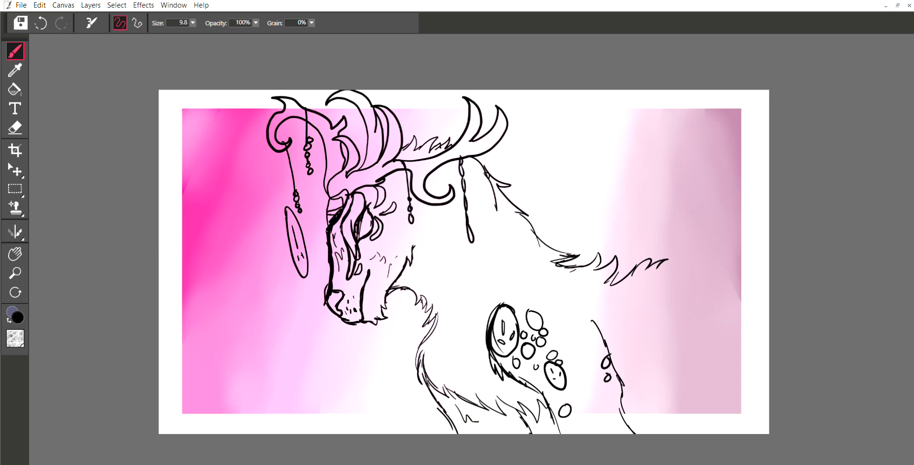
Draw fur marks above the large shoulder oval and extend the tufted back line toward the rump
{"action": "left_click_drag", "start_coordinate": [500, 304], "coordinate": [510, 280]}
{"action": "left_click_drag", "start_coordinate": [504, 287], "coordinate": [513, 269]}
{"action": "left_click_drag", "start_coordinate": [661, 263], "coordinate": [741, 275]}
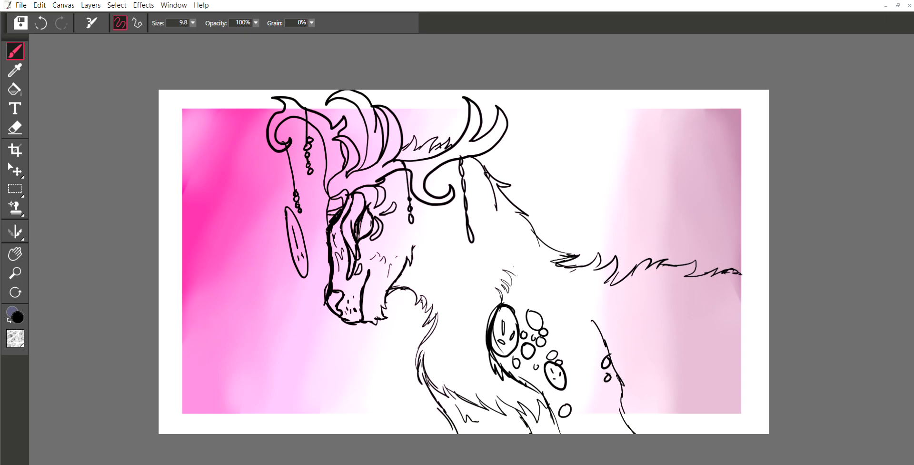
Draw the hind leg lines, belly fur and haunch spots, and continue the back fur line to the canvas edge
{"action": "left_click_drag", "start_coordinate": [676, 339], "coordinate": [764, 419]}
{"action": "left_click_drag", "start_coordinate": [730, 388], "coordinate": [767, 422]}
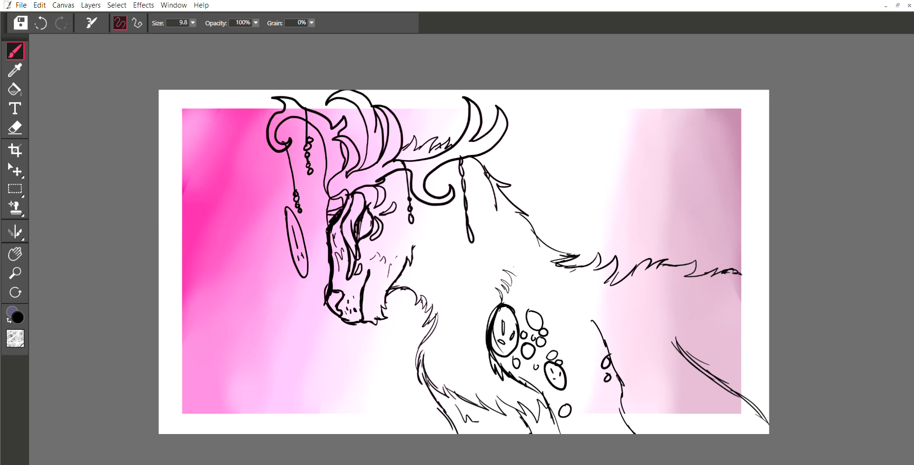
{"action": "mouse_move", "coordinate": [683, 337]}
{"action": "left_mouse_down"}
{"action": "mouse_move", "coordinate": [698, 380]}
{"action": "mouse_move", "coordinate": [736, 393]}
{"action": "left_mouse_up"}
{"action": "left_click_drag", "start_coordinate": [626, 423], "coordinate": [672, 426]}
{"action": "mouse_move", "coordinate": [694, 426]}
{"action": "left_mouse_down"}
{"action": "mouse_move", "coordinate": [728, 423]}
{"action": "mouse_move", "coordinate": [751, 406]}
{"action": "left_mouse_up"}
{"action": "mouse_move", "coordinate": [699, 353]}
{"action": "left_mouse_down"}
{"action": "mouse_move", "coordinate": [744, 367]}
{"action": "mouse_move", "coordinate": [693, 356]}
{"action": "left_mouse_up"}
{"action": "mouse_move", "coordinate": [734, 380]}
{"action": "left_mouse_down"}
{"action": "mouse_move", "coordinate": [736, 392]}
{"action": "mouse_move", "coordinate": [742, 355]}
{"action": "left_mouse_up"}
{"action": "mouse_move", "coordinate": [753, 395]}
{"action": "left_mouse_down"}
{"action": "mouse_move", "coordinate": [768, 388]}
{"action": "mouse_move", "coordinate": [754, 398]}
{"action": "left_mouse_up"}
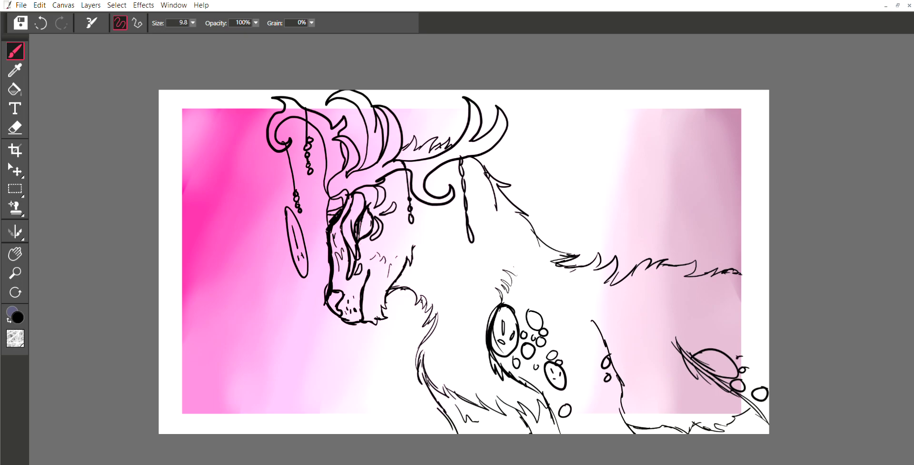
{"action": "left_click_drag", "start_coordinate": [744, 270], "coordinate": [770, 279]}
Fill the creature's eye with bright magenta and brush lighter pink highlights into it
{"action": "left_click_drag", "start_coordinate": [363, 224], "coordinate": [360, 230]}
{"action": "left_click", "coordinate": [100, 89]}
{"action": "left_click", "coordinate": [14, 56]}
{"action": "left_click", "coordinate": [14, 90]}
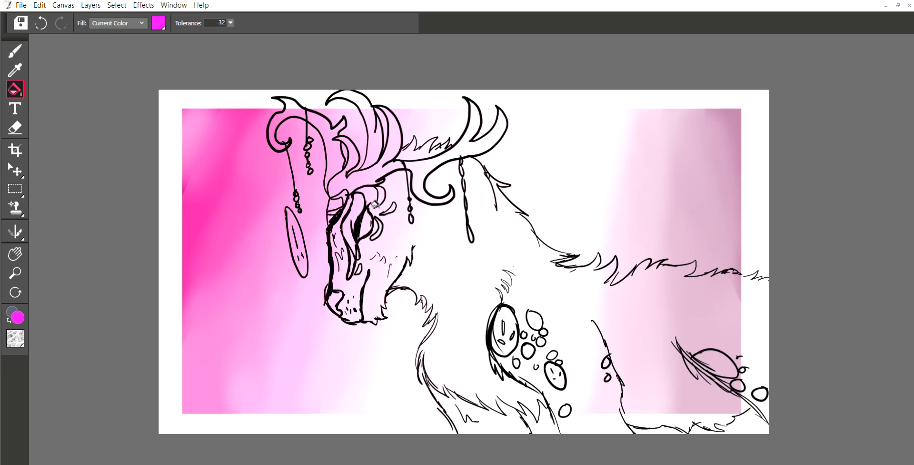
{"action": "left_click", "coordinate": [365, 224]}
{"action": "left_click", "coordinate": [15, 50]}
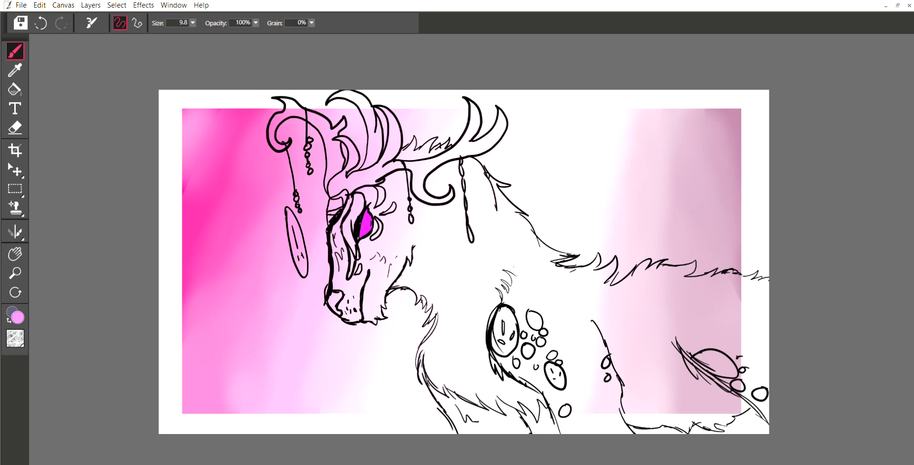
{"action": "left_click_drag", "start_coordinate": [367, 219], "coordinate": [365, 228]}
Fill the nose with dark purple and brush a pinkish highlight onto it
{"action": "left_click", "coordinate": [73, 119]}
{"action": "left_click", "coordinate": [15, 89]}
{"action": "left_click", "coordinate": [336, 296]}
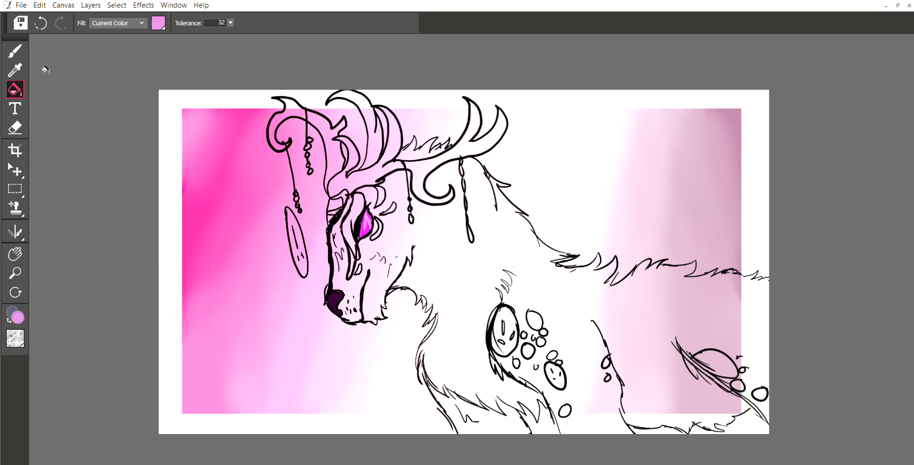
{"action": "left_click", "coordinate": [14, 50]}
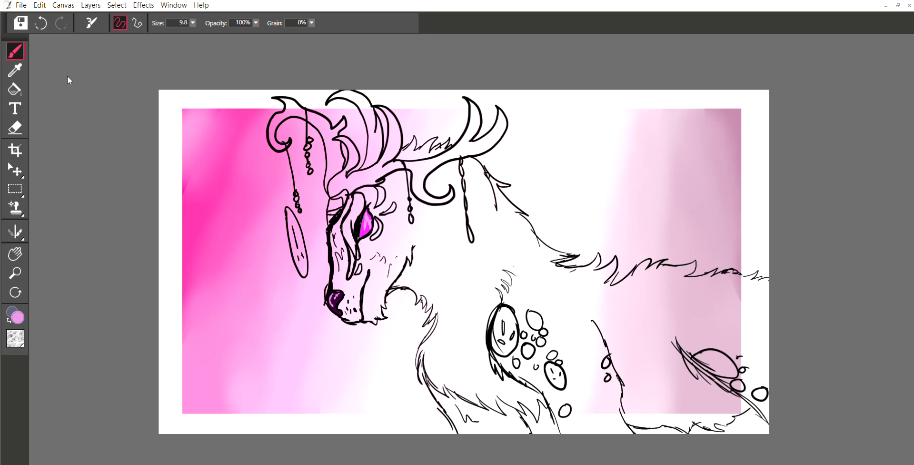
Try to fill the creature's body with pale pink using the Fill tool
{"action": "left_click", "coordinate": [17, 85]}
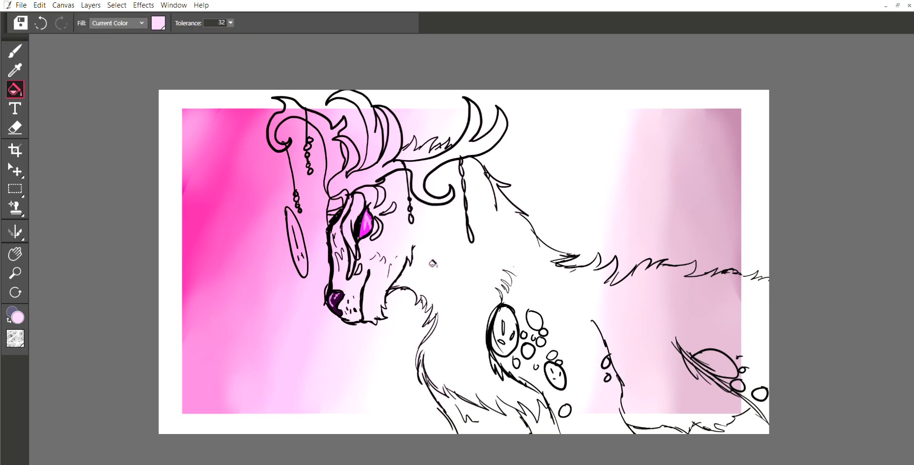
{"action": "left_click", "coordinate": [432, 253]}
{"action": "left_click", "coordinate": [52, 17]}
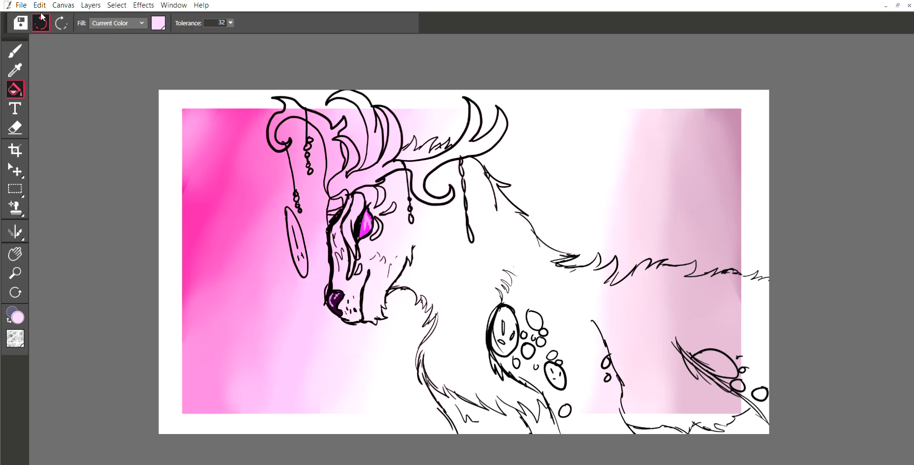
{"action": "left_click", "coordinate": [182, 150]}
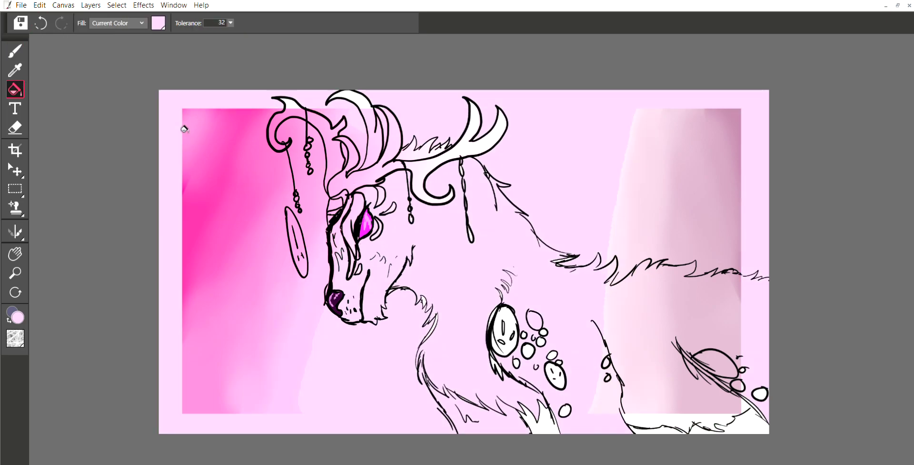
{"action": "left_click", "coordinate": [41, 22]}
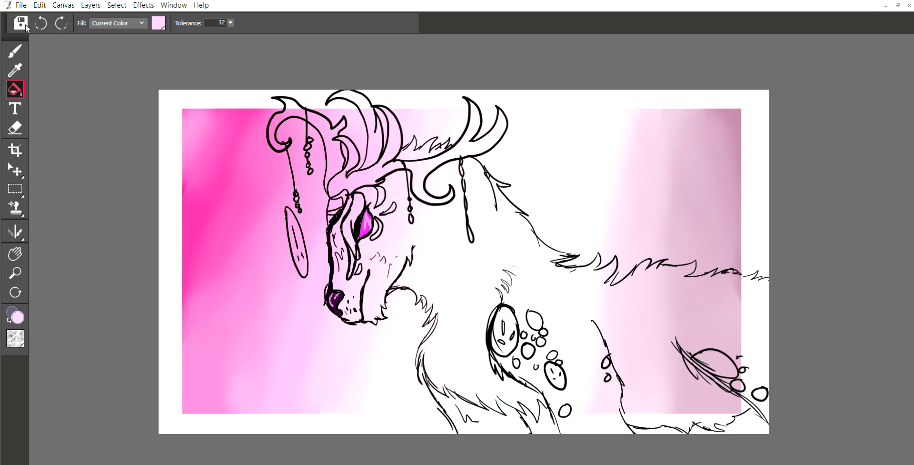
Brush soft pale pink shading over the chest, muzzle, cheek and brow with a size 24.6 brush at 8% opacity
{"action": "key", "text": "b"}
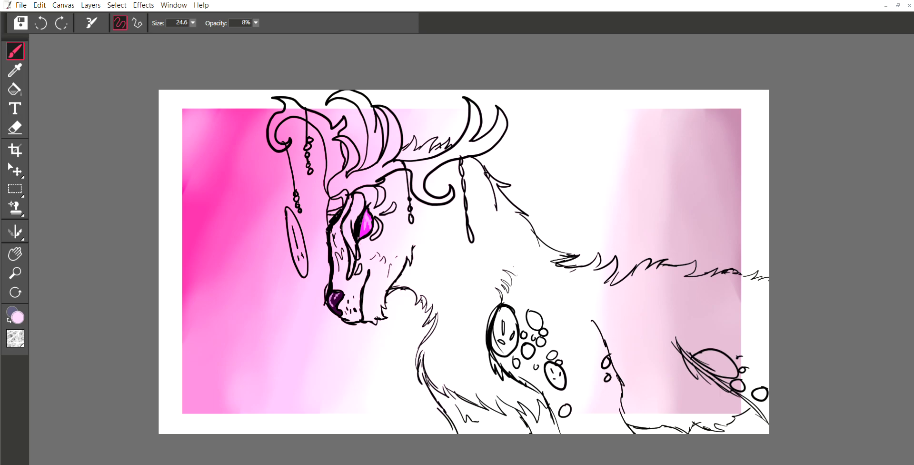
{"action": "mouse_move", "coordinate": [441, 294]}
{"action": "left_mouse_down"}
{"action": "mouse_move", "coordinate": [437, 361]}
{"action": "mouse_move", "coordinate": [428, 350]}
{"action": "mouse_move", "coordinate": [423, 366]}
{"action": "mouse_move", "coordinate": [438, 384]}
{"action": "mouse_move", "coordinate": [483, 401]}
{"action": "mouse_move", "coordinate": [520, 405]}
{"action": "mouse_move", "coordinate": [538, 393]}
{"action": "mouse_move", "coordinate": [496, 367]}
{"action": "mouse_move", "coordinate": [492, 354]}
{"action": "left_mouse_up"}
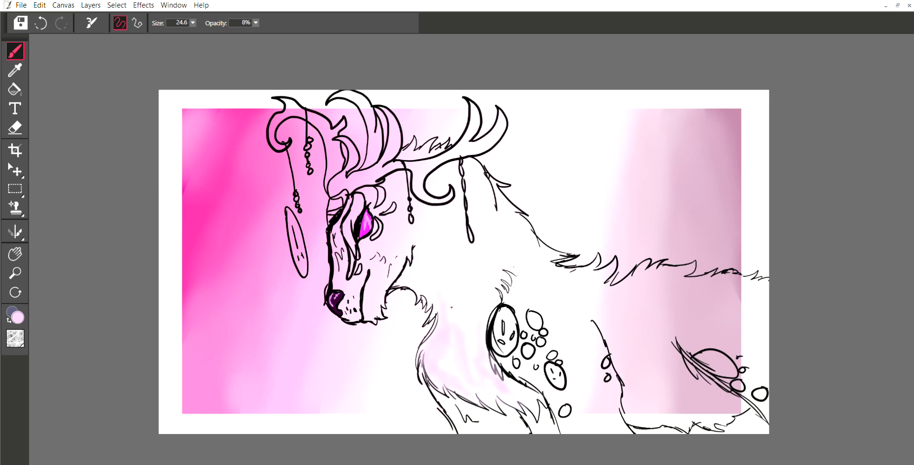
{"action": "mouse_move", "coordinate": [403, 281]}
{"action": "left_mouse_down"}
{"action": "mouse_move", "coordinate": [414, 288]}
{"action": "mouse_move", "coordinate": [339, 270]}
{"action": "mouse_move", "coordinate": [342, 221]}
{"action": "mouse_move", "coordinate": [341, 301]}
{"action": "left_mouse_up"}
{"action": "left_click_drag", "start_coordinate": [366, 270], "coordinate": [362, 302]}
{"action": "left_click_drag", "start_coordinate": [381, 256], "coordinate": [384, 264]}
{"action": "mouse_move", "coordinate": [366, 193]}
{"action": "left_mouse_down"}
{"action": "mouse_move", "coordinate": [365, 208]}
{"action": "mouse_move", "coordinate": [377, 208]}
{"action": "left_mouse_up"}
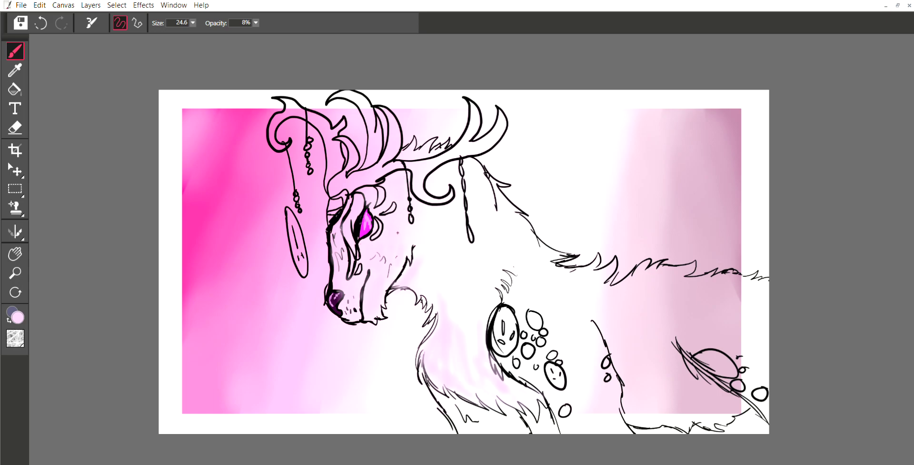
Shade the neck, the lower chest fur and the whole back line with soft pale pink strokes
{"action": "mouse_move", "coordinate": [416, 142]}
{"action": "left_mouse_down"}
{"action": "mouse_move", "coordinate": [447, 169]}
{"action": "mouse_move", "coordinate": [458, 163]}
{"action": "mouse_move", "coordinate": [493, 211]}
{"action": "mouse_move", "coordinate": [494, 198]}
{"action": "mouse_move", "coordinate": [445, 240]}
{"action": "mouse_move", "coordinate": [470, 242]}
{"action": "left_mouse_up"}
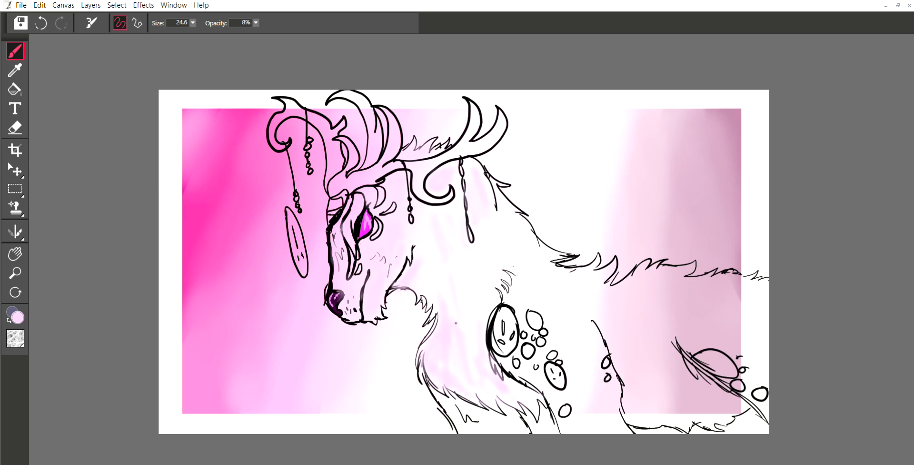
{"action": "mouse_move", "coordinate": [418, 339]}
{"action": "left_mouse_down"}
{"action": "mouse_move", "coordinate": [451, 384]}
{"action": "mouse_move", "coordinate": [505, 414]}
{"action": "left_mouse_up"}
{"action": "mouse_move", "coordinate": [495, 381]}
{"action": "left_mouse_down"}
{"action": "mouse_move", "coordinate": [487, 336]}
{"action": "mouse_move", "coordinate": [505, 283]}
{"action": "left_mouse_up"}
{"action": "mouse_move", "coordinate": [488, 177]}
{"action": "left_mouse_down"}
{"action": "mouse_move", "coordinate": [506, 184]}
{"action": "mouse_move", "coordinate": [539, 240]}
{"action": "mouse_move", "coordinate": [569, 257]}
{"action": "mouse_move", "coordinate": [522, 214]}
{"action": "mouse_move", "coordinate": [574, 267]}
{"action": "mouse_move", "coordinate": [593, 255]}
{"action": "mouse_move", "coordinate": [612, 276]}
{"action": "mouse_move", "coordinate": [689, 265]}
{"action": "mouse_move", "coordinate": [708, 279]}
{"action": "mouse_move", "coordinate": [743, 277]}
{"action": "mouse_move", "coordinate": [736, 292]}
{"action": "left_mouse_up"}
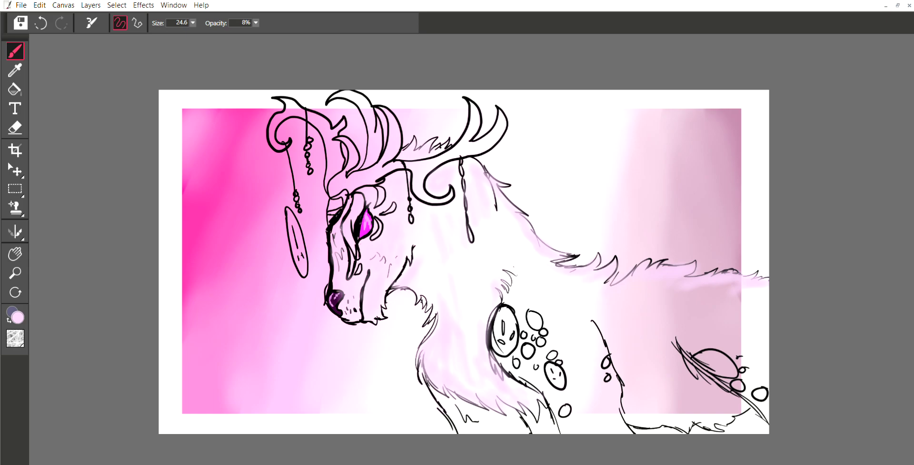
Shade the belly fur, the rear body contour and the area around the haunch line with pale pink
{"action": "mouse_move", "coordinate": [624, 421]}
{"action": "left_mouse_down"}
{"action": "mouse_move", "coordinate": [625, 408]}
{"action": "mouse_move", "coordinate": [631, 425]}
{"action": "mouse_move", "coordinate": [700, 426]}
{"action": "mouse_move", "coordinate": [711, 416]}
{"action": "mouse_move", "coordinate": [718, 424]}
{"action": "mouse_move", "coordinate": [679, 412]}
{"action": "left_mouse_up"}
{"action": "mouse_move", "coordinate": [626, 399]}
{"action": "left_mouse_down"}
{"action": "mouse_move", "coordinate": [627, 372]}
{"action": "mouse_move", "coordinate": [606, 338]}
{"action": "left_mouse_up"}
{"action": "mouse_move", "coordinate": [688, 370]}
{"action": "left_mouse_down"}
{"action": "mouse_move", "coordinate": [728, 395]}
{"action": "mouse_move", "coordinate": [689, 363]}
{"action": "left_mouse_up"}
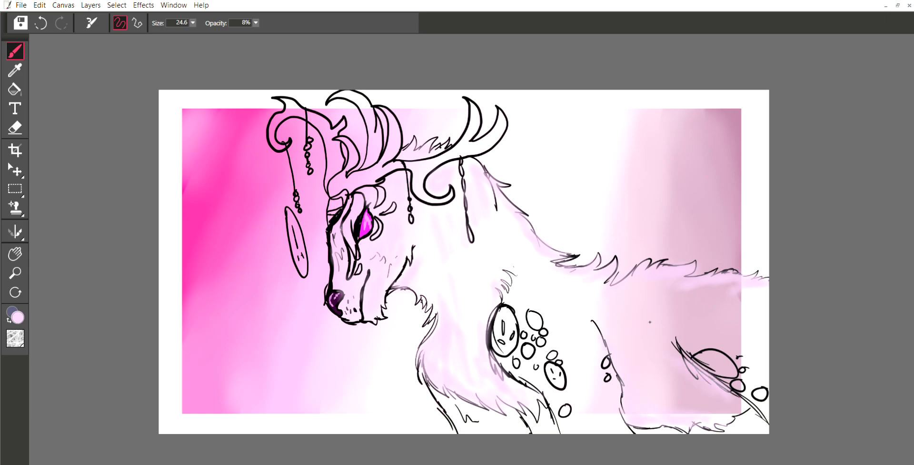
{"action": "left_click_drag", "start_coordinate": [605, 352], "coordinate": [591, 322]}
{"action": "left_click_drag", "start_coordinate": [624, 410], "coordinate": [621, 393]}
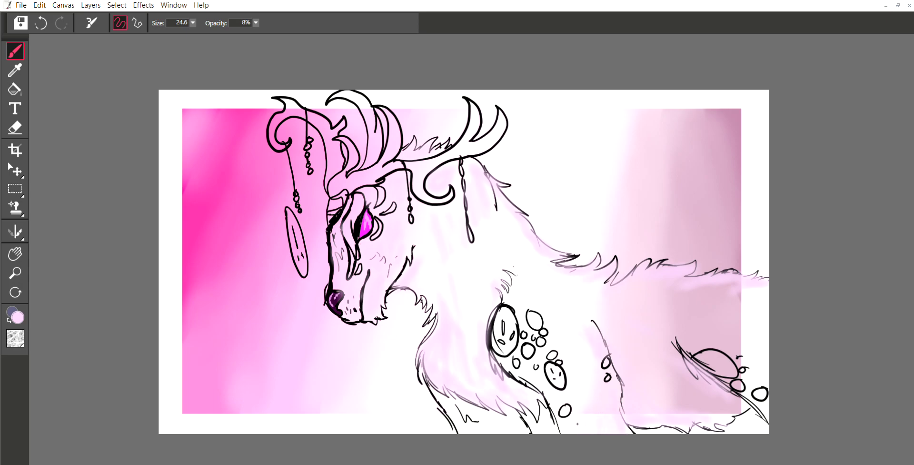
Brush pale pink around the shoulder spots, down the front legs and along the rump at the canvas edge
{"action": "mouse_move", "coordinate": [496, 357]}
{"action": "left_mouse_down"}
{"action": "mouse_move", "coordinate": [542, 399]}
{"action": "mouse_move", "coordinate": [521, 363]}
{"action": "left_mouse_up"}
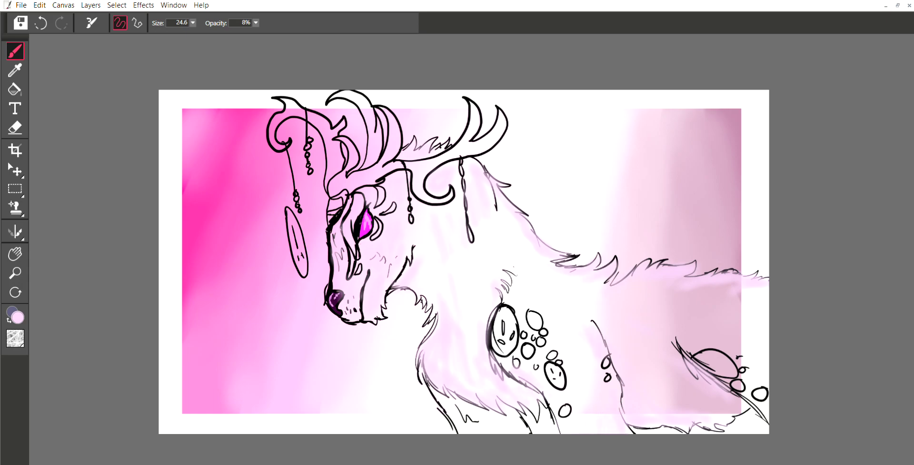
{"action": "mouse_move", "coordinate": [503, 298]}
{"action": "left_mouse_down"}
{"action": "mouse_move", "coordinate": [513, 312]}
{"action": "mouse_move", "coordinate": [522, 292]}
{"action": "left_mouse_up"}
{"action": "mouse_move", "coordinate": [440, 403]}
{"action": "left_mouse_down"}
{"action": "mouse_move", "coordinate": [456, 432]}
{"action": "mouse_move", "coordinate": [440, 397]}
{"action": "mouse_move", "coordinate": [505, 413]}
{"action": "mouse_move", "coordinate": [531, 431]}
{"action": "left_mouse_up"}
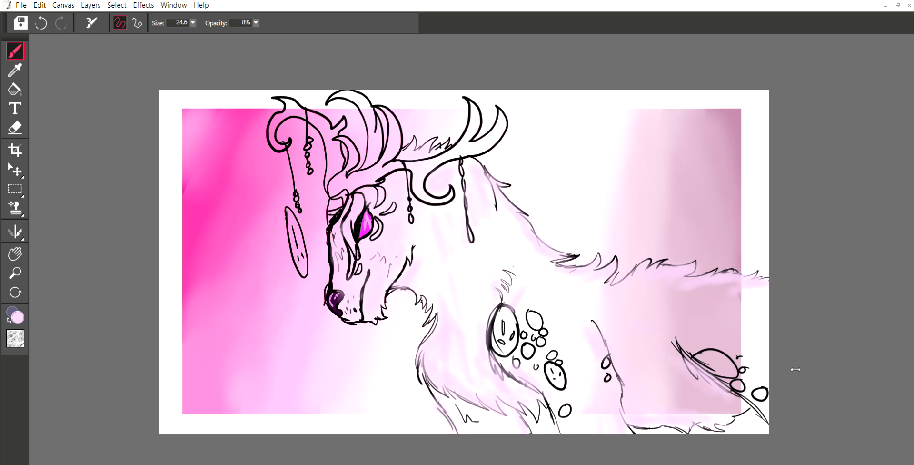
{"action": "mouse_move", "coordinate": [757, 280]}
{"action": "left_mouse_down"}
{"action": "mouse_move", "coordinate": [738, 355]}
{"action": "mouse_move", "coordinate": [766, 357]}
{"action": "left_mouse_up"}
Brush very pale pink strokes over the mauve area of the upper haunch
{"action": "left_click", "coordinate": [16, 71]}
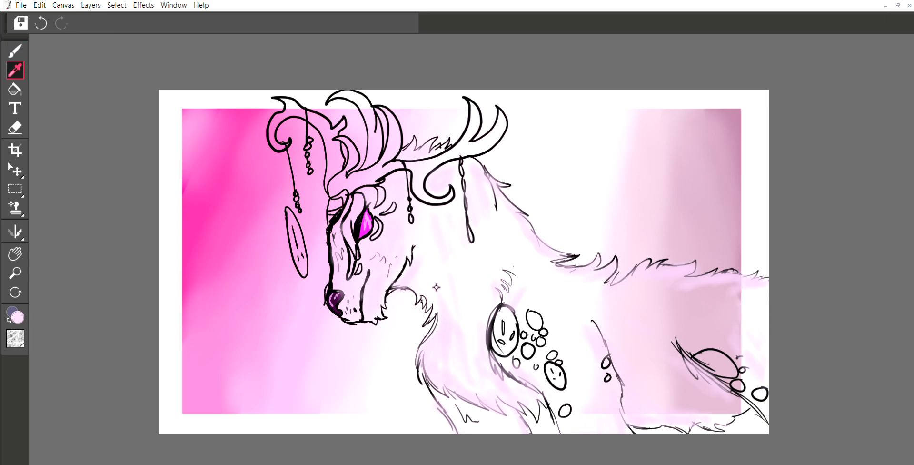
{"action": "left_click", "coordinate": [16, 49]}
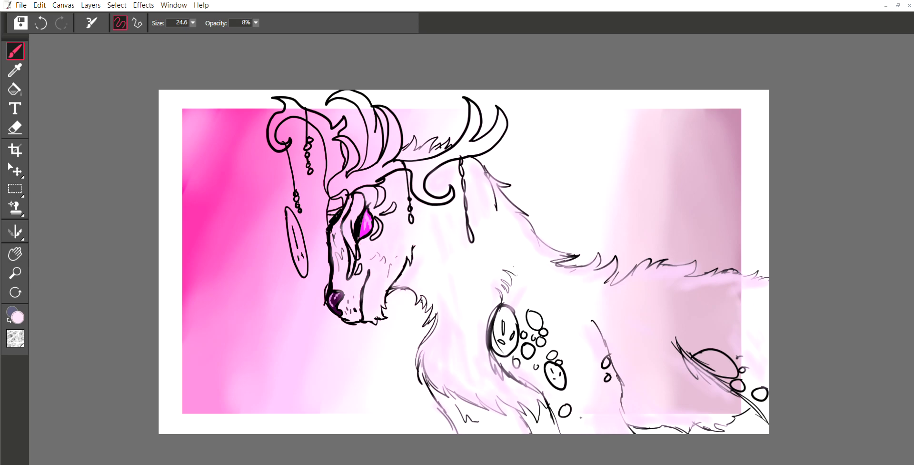
{"action": "mouse_move", "coordinate": [737, 303]}
{"action": "left_mouse_down"}
{"action": "mouse_move", "coordinate": [734, 320]}
{"action": "mouse_move", "coordinate": [737, 298]}
{"action": "mouse_move", "coordinate": [707, 308]}
{"action": "mouse_move", "coordinate": [705, 326]}
{"action": "left_mouse_up"}
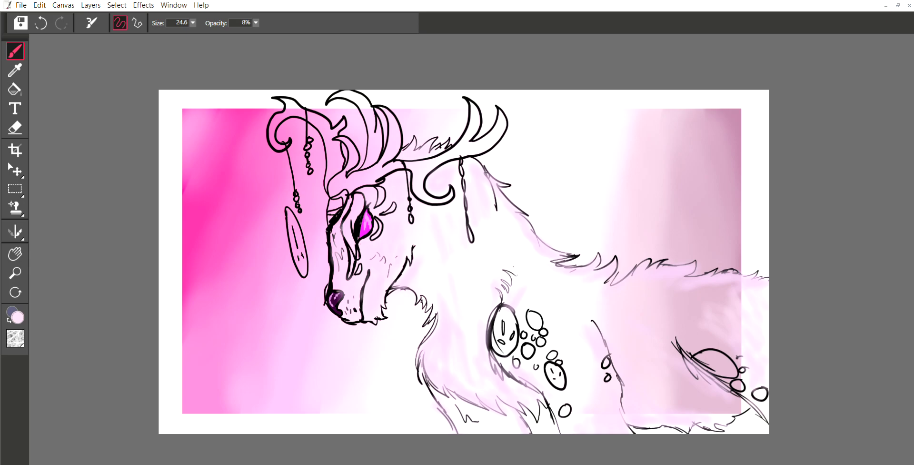
Fill the slender oval before the face, the large shoulder oval and the haunch oval with dark grey-mauve
{"action": "left_click", "coordinate": [15, 89]}
{"action": "left_click", "coordinate": [298, 215]}
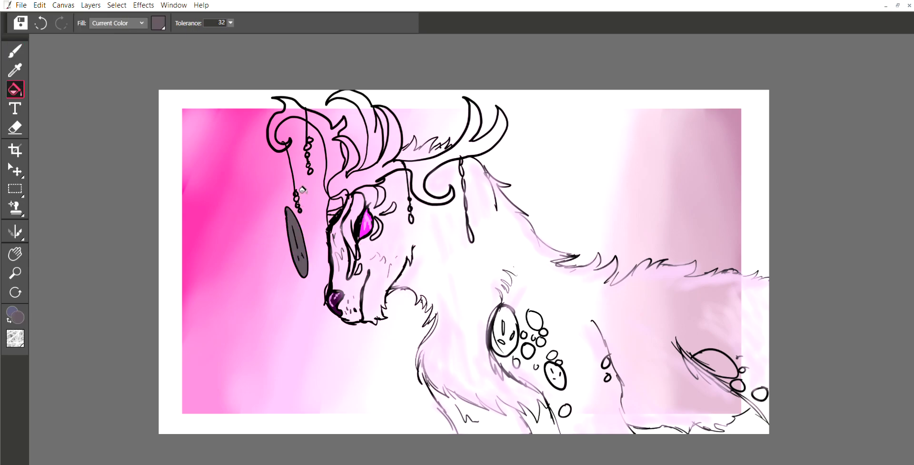
{"action": "left_click", "coordinate": [512, 312]}
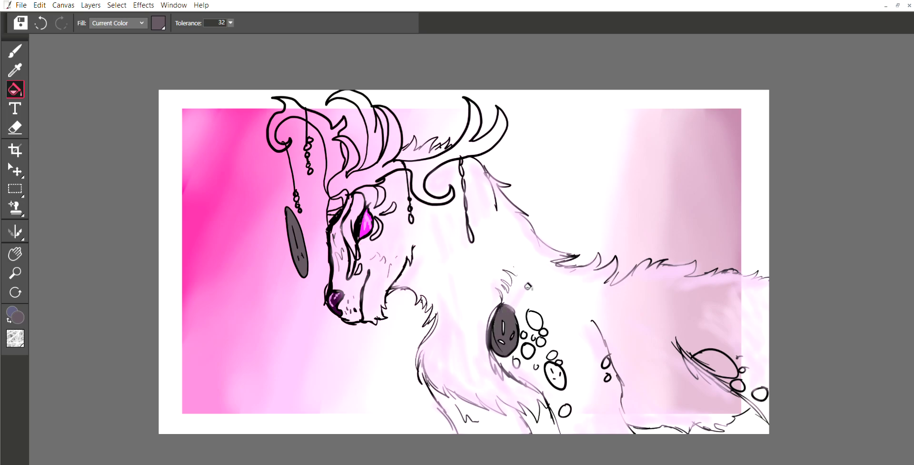
{"action": "left_click", "coordinate": [721, 357]}
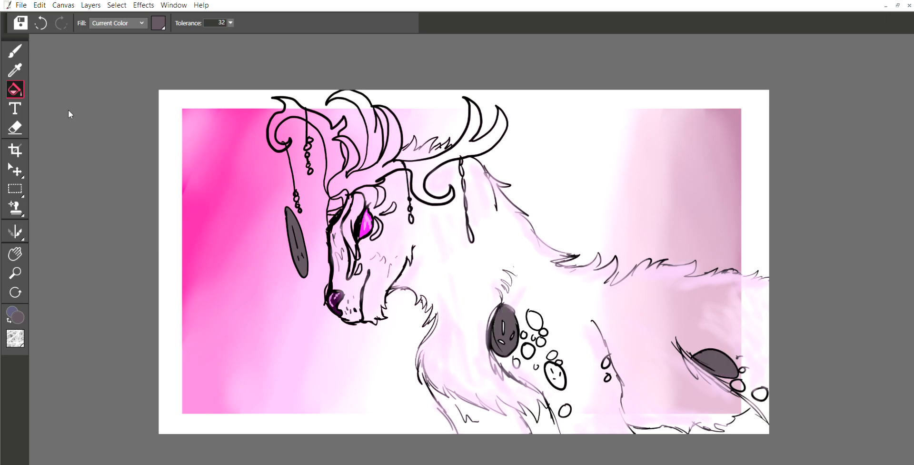
Fill one small shoulder circle and the rearmost haunch circle with a darker purple-grey, undoing the fill that spills over the canvas
{"action": "left_click", "coordinate": [532, 343]}
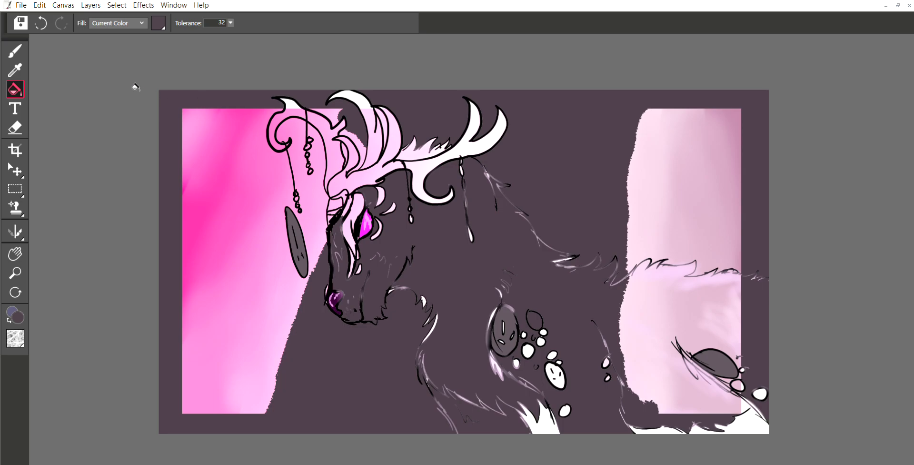
{"action": "left_click", "coordinate": [41, 22]}
{"action": "left_click", "coordinate": [527, 350]}
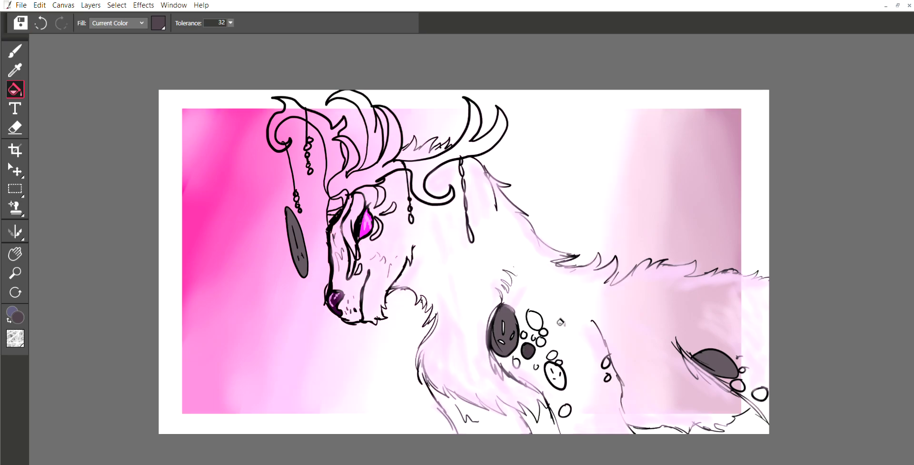
{"action": "left_click", "coordinate": [762, 393]}
Fill scattered small circles on the shoulder, front leg, rear contour and haunch with medium grey, redoing the front leg circle
{"action": "left_click", "coordinate": [66, 100]}
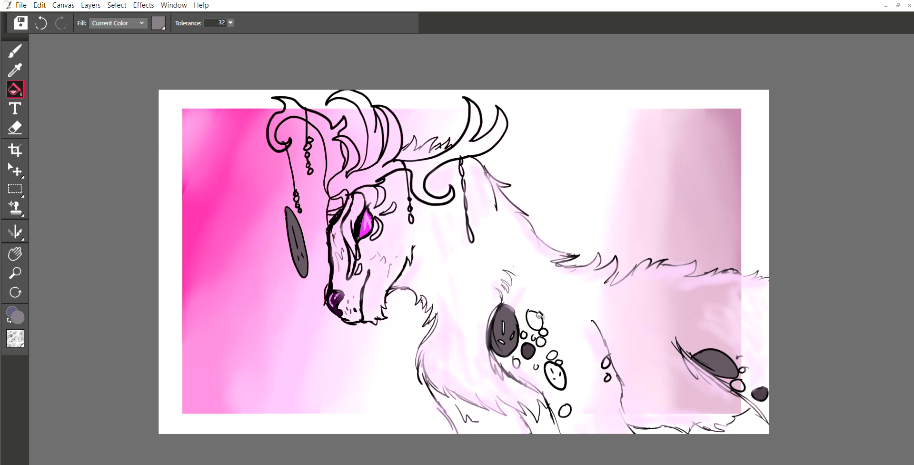
{"action": "left_click", "coordinate": [544, 331]}
{"action": "left_click", "coordinate": [516, 363]}
{"action": "left_click", "coordinate": [606, 361]}
{"action": "left_click", "coordinate": [738, 384]}
{"action": "left_click", "coordinate": [570, 407]}
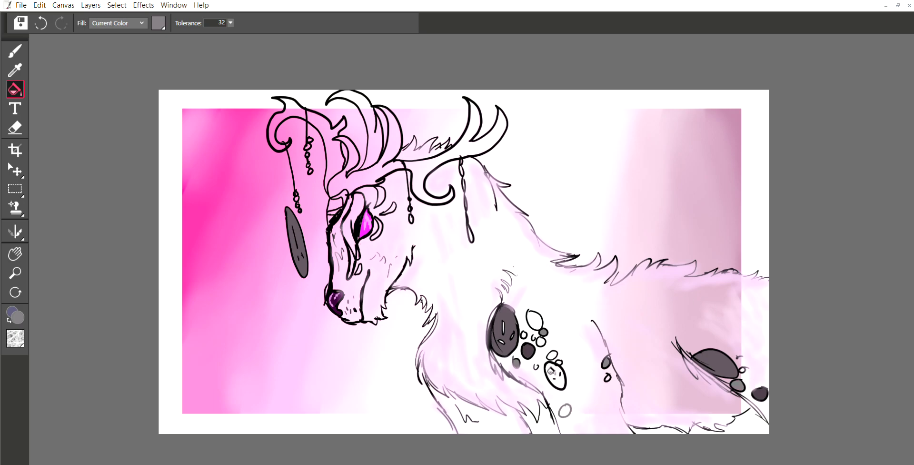
{"action": "left_click", "coordinate": [40, 22]}
{"action": "left_click", "coordinate": [567, 408]}
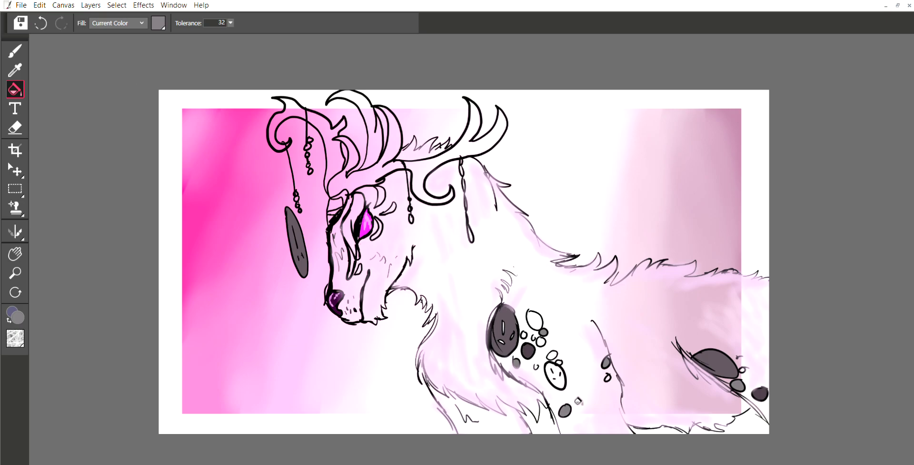
Fill two small circles between the large shoulder oval and the speckled oval with light grey tones
{"action": "left_click", "coordinate": [65, 89]}
{"action": "left_click", "coordinate": [541, 342]}
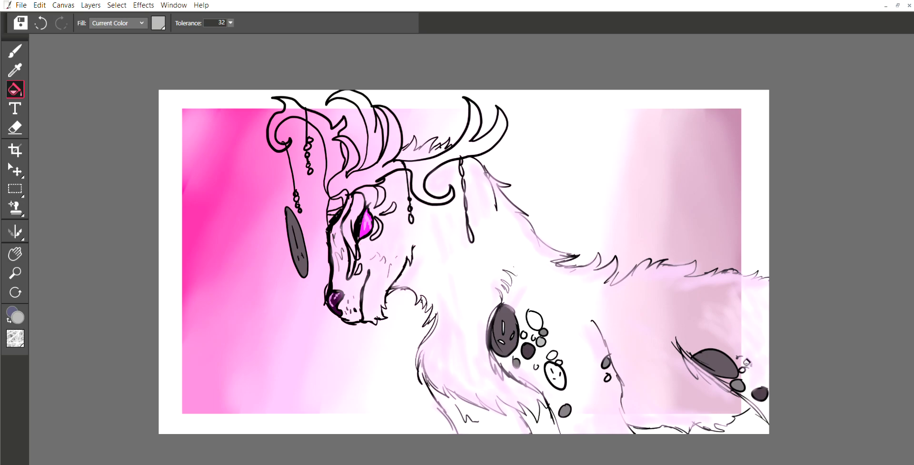
{"action": "left_click", "coordinate": [552, 355]}
{"action": "left_click", "coordinate": [66, 82]}
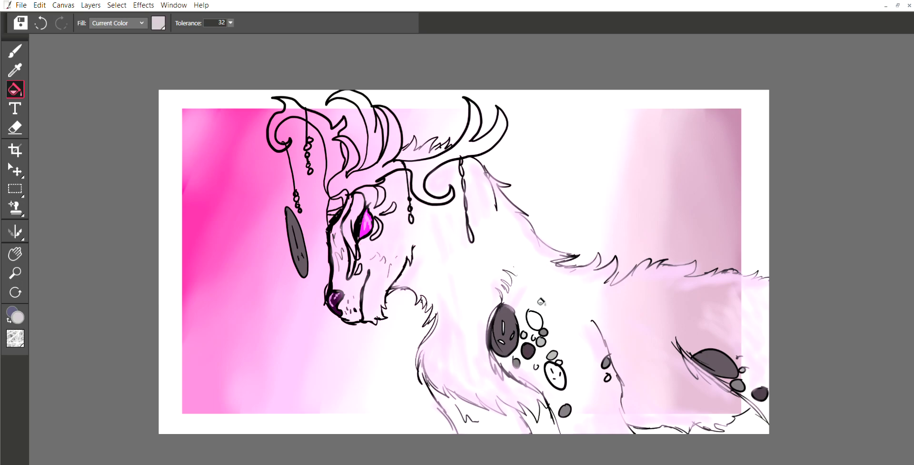
Touch up the outline of the upper shoulder oval with a small black brush stroke and fill the oval with charcoal
{"action": "key", "text": "d"}
{"action": "left_click", "coordinate": [21, 50]}
{"action": "left_click", "coordinate": [22, 50]}
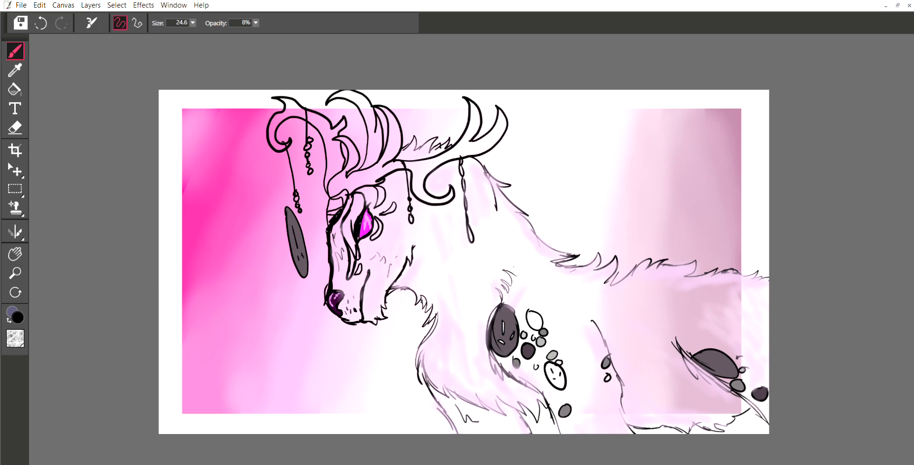
{"action": "left_click", "coordinate": [40, 15]}
{"action": "left_click", "coordinate": [135, 370]}
{"action": "left_click_drag", "start_coordinate": [527, 312], "coordinate": [529, 309]}
{"action": "left_click", "coordinate": [14, 89]}
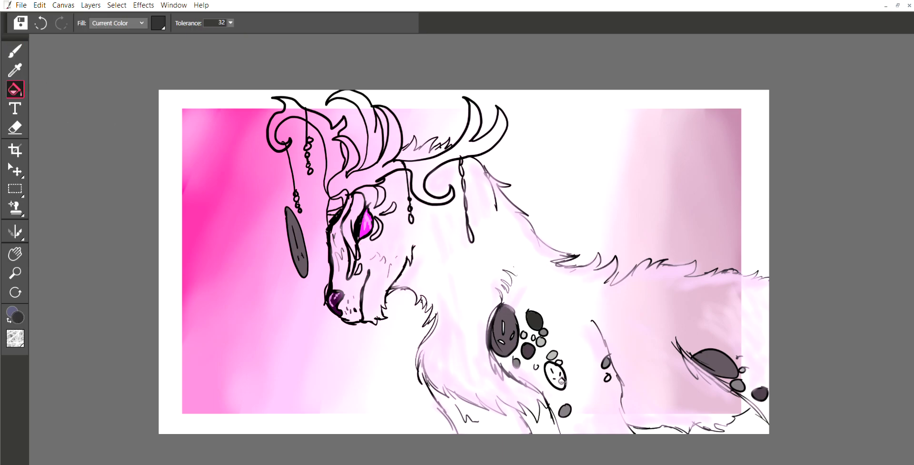
Fill the small circle beside the speckled shoulder oval with near-black and the speckled oval itself with very light grey
{"action": "left_click", "coordinate": [41, 23]}
{"action": "left_click", "coordinate": [560, 362]}
{"action": "left_click", "coordinate": [561, 375]}
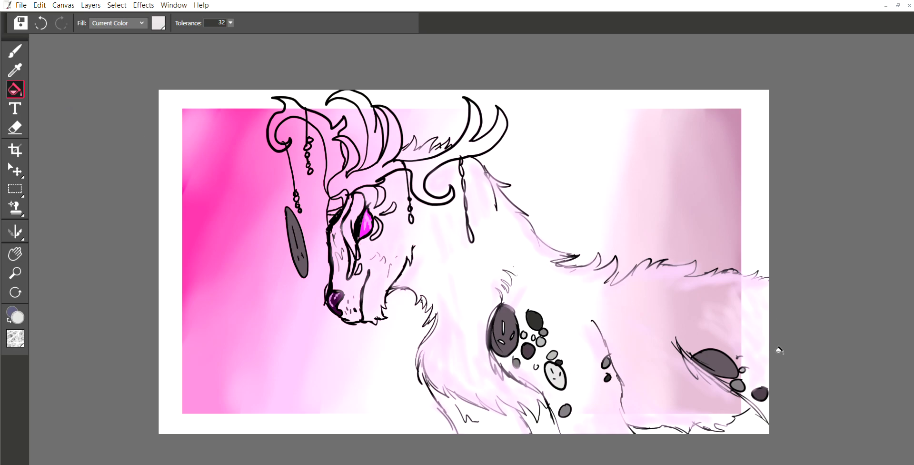
Fill both antlers and their curled branches with white, replacing the light grey first tried on the central antler
{"action": "left_click", "coordinate": [381, 171]}
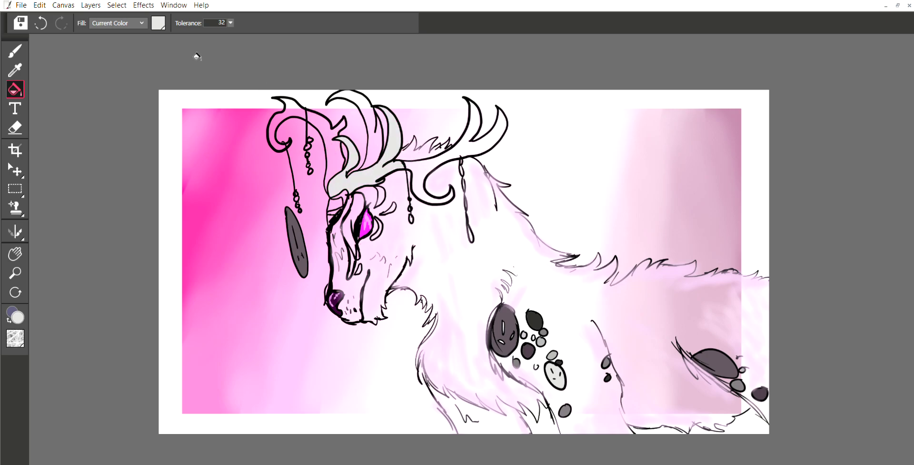
{"action": "left_click", "coordinate": [66, 73]}
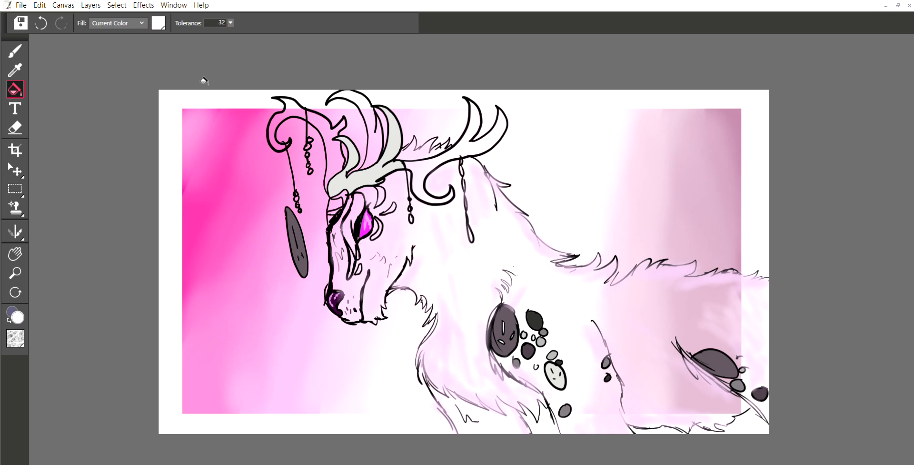
{"action": "left_click", "coordinate": [379, 167]}
{"action": "left_click", "coordinate": [431, 167]}
{"action": "left_click", "coordinate": [377, 124]}
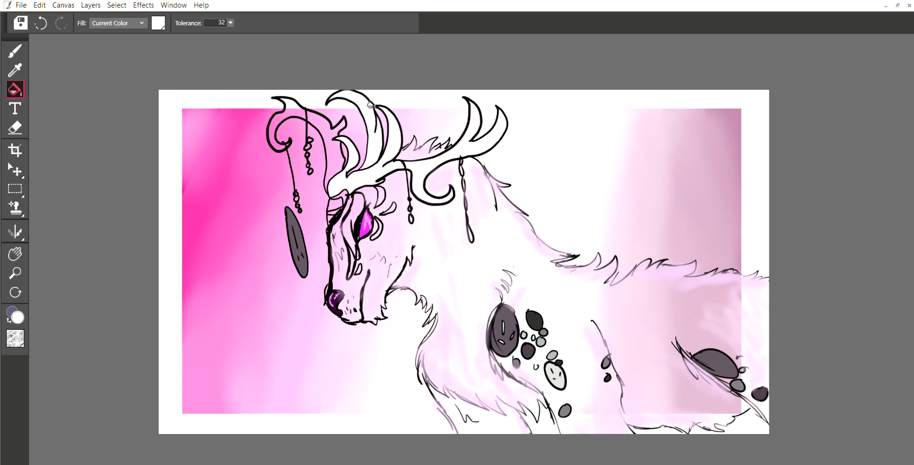
{"action": "left_click", "coordinate": [332, 125]}
{"action": "left_click", "coordinate": [302, 105]}
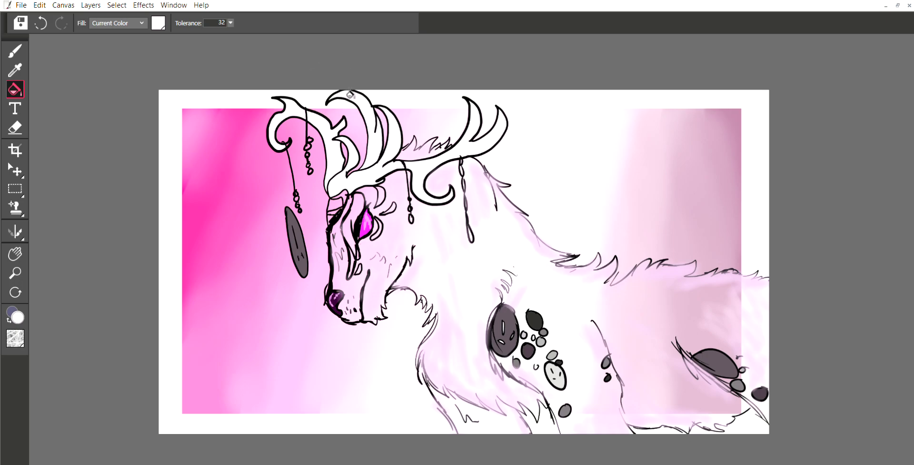
Sample the eye's magenta and fill the two hanging drop ornaments and the curved markings behind the eye
{"action": "left_click", "coordinate": [14, 70]}
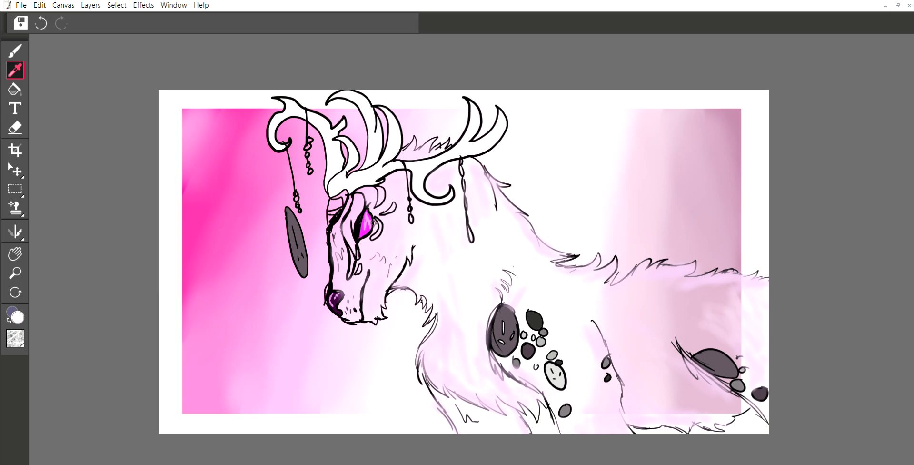
{"action": "left_click", "coordinate": [366, 227]}
{"action": "key", "text": "k"}
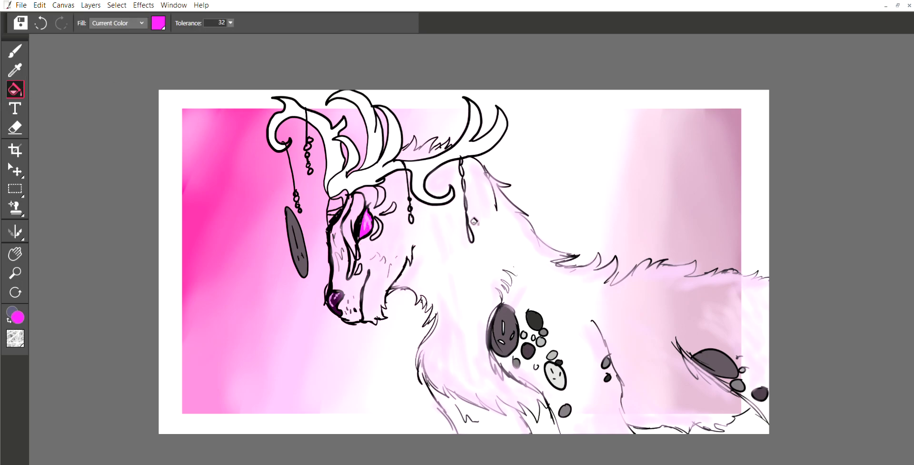
{"action": "left_click", "coordinate": [472, 232]}
{"action": "left_click", "coordinate": [410, 219]}
{"action": "left_click", "coordinate": [381, 195]}
{"action": "left_click", "coordinate": [392, 209]}
{"action": "left_click", "coordinate": [378, 229]}
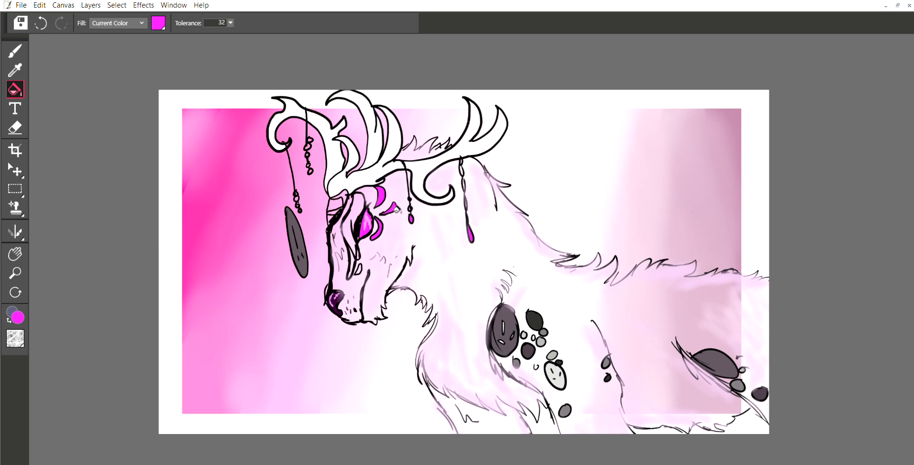
Fill the cheek mark, forehead band, antler beads and shoulder oval slit with magenta, undoing fills that spill into the line art
{"action": "left_click", "coordinate": [360, 267]}
{"action": "left_click", "coordinate": [337, 205]}
{"action": "left_click", "coordinate": [318, 135]}
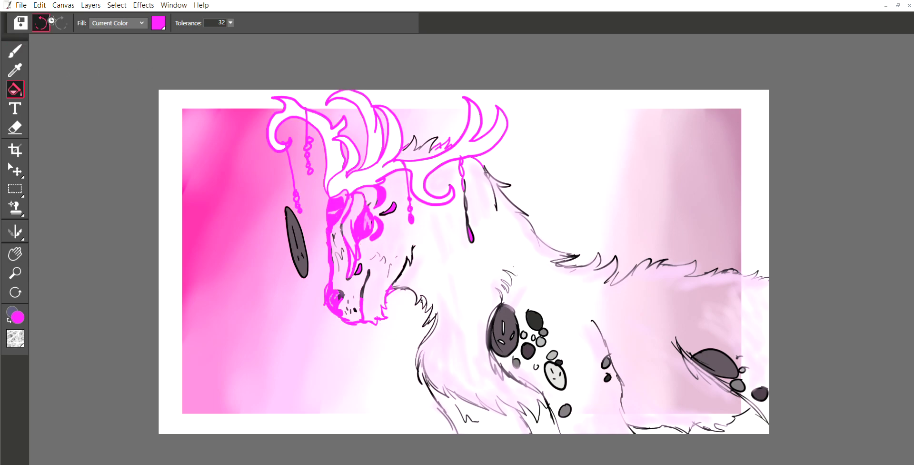
{"action": "left_click", "coordinate": [41, 22]}
{"action": "left_click", "coordinate": [311, 142]}
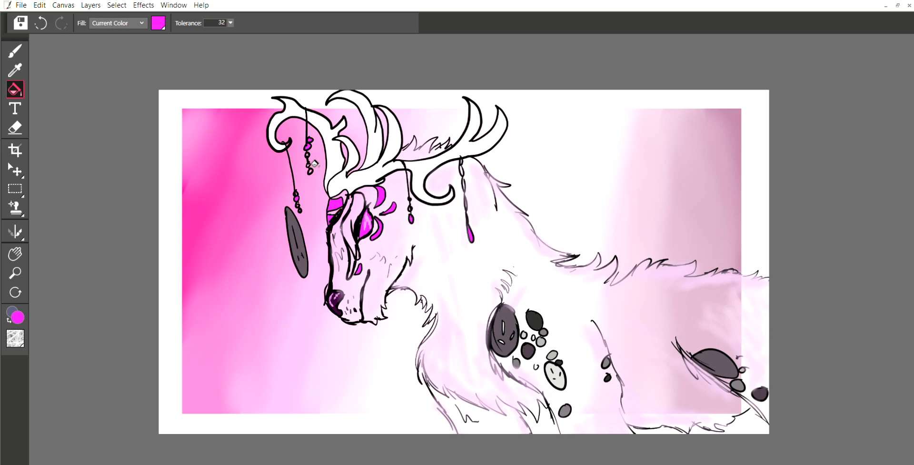
{"action": "left_click", "coordinate": [314, 163]}
{"action": "left_click", "coordinate": [41, 23]}
Brush small magenta marks on the large shoulder oval, the speckled oval and the slender oval before the face
{"action": "key", "text": "b"}
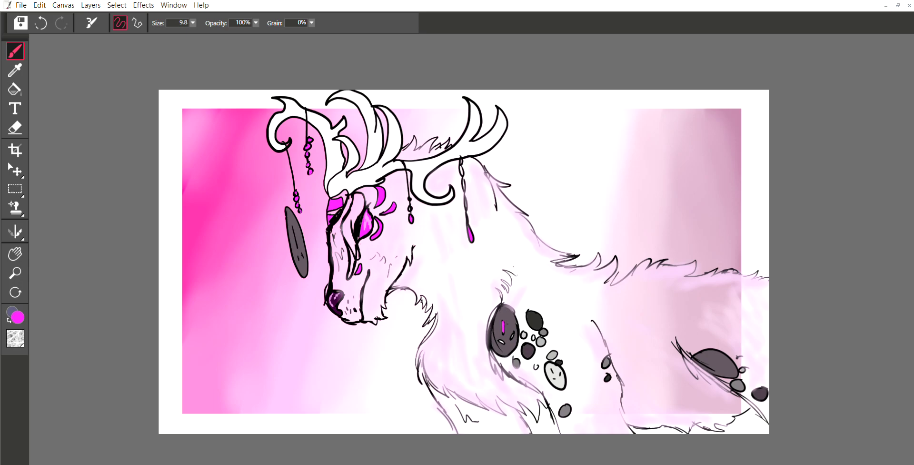
{"action": "left_click_drag", "start_coordinate": [515, 332], "coordinate": [512, 338]}
{"action": "left_click_drag", "start_coordinate": [293, 227], "coordinate": [295, 247]}
{"action": "left_click_drag", "start_coordinate": [289, 226], "coordinate": [290, 239]}
Brush light grey shading strokes along both antlers and their curled branches at size 9.8
{"action": "left_click", "coordinate": [15, 70]}
{"action": "left_click", "coordinate": [370, 168]}
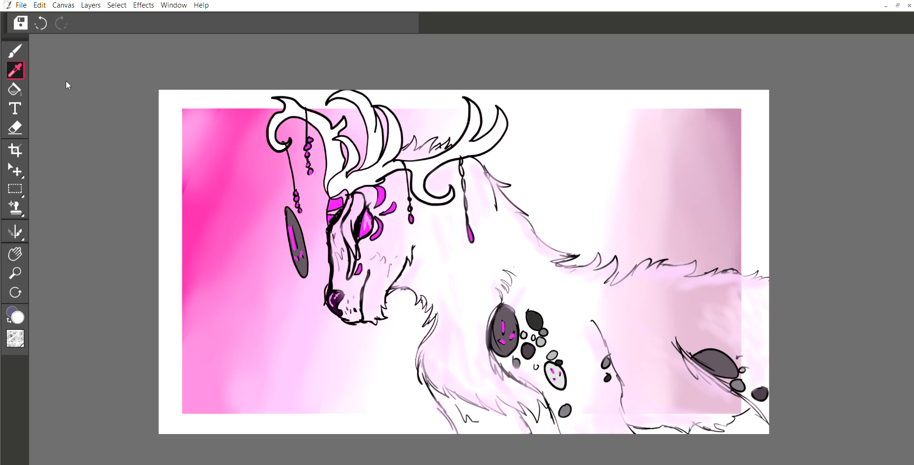
{"action": "key", "text": "b"}
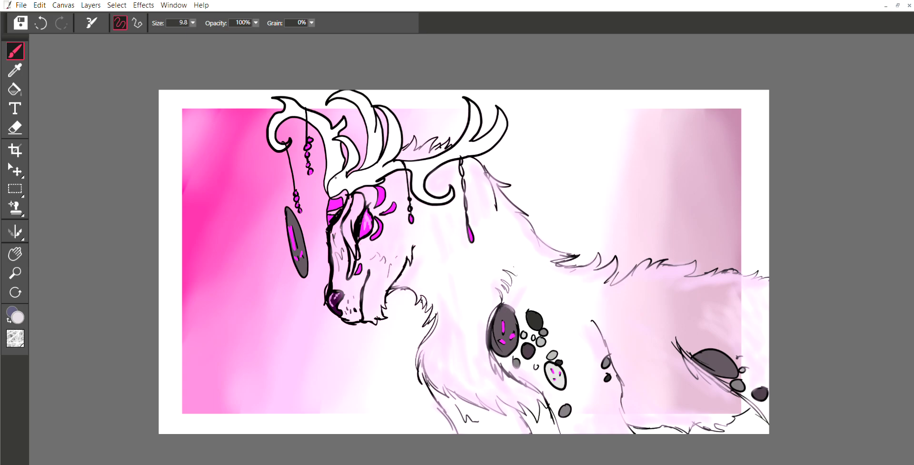
{"action": "left_click_drag", "start_coordinate": [333, 181], "coordinate": [329, 191]}
{"action": "mouse_move", "coordinate": [337, 158]}
{"action": "left_mouse_down"}
{"action": "mouse_move", "coordinate": [337, 145]}
{"action": "mouse_move", "coordinate": [330, 176]}
{"action": "mouse_move", "coordinate": [331, 153]}
{"action": "left_mouse_up"}
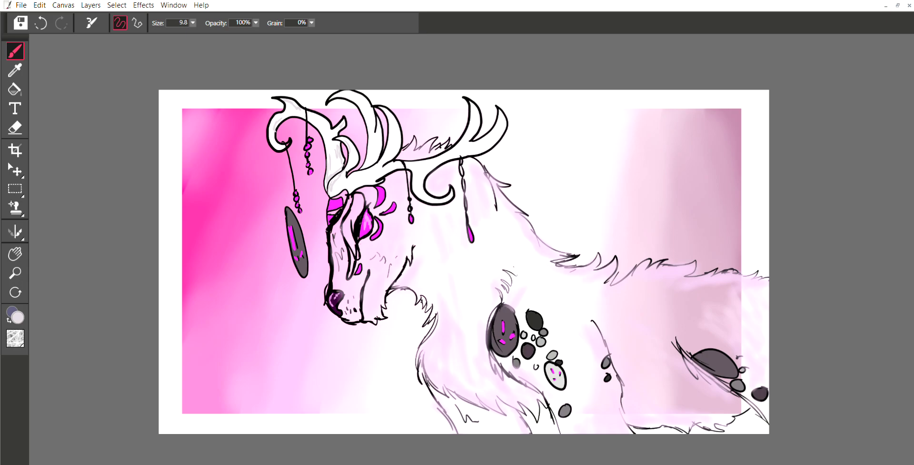
{"action": "mouse_move", "coordinate": [372, 114]}
{"action": "left_mouse_down"}
{"action": "mouse_move", "coordinate": [380, 150]}
{"action": "mouse_move", "coordinate": [376, 160]}
{"action": "mouse_move", "coordinate": [380, 135]}
{"action": "mouse_move", "coordinate": [367, 163]}
{"action": "left_mouse_up"}
{"action": "mouse_move", "coordinate": [347, 98]}
{"action": "left_mouse_down"}
{"action": "mouse_move", "coordinate": [358, 94]}
{"action": "mouse_move", "coordinate": [395, 146]}
{"action": "mouse_move", "coordinate": [350, 183]}
{"action": "left_mouse_up"}
{"action": "left_click_drag", "start_coordinate": [429, 183], "coordinate": [422, 196]}
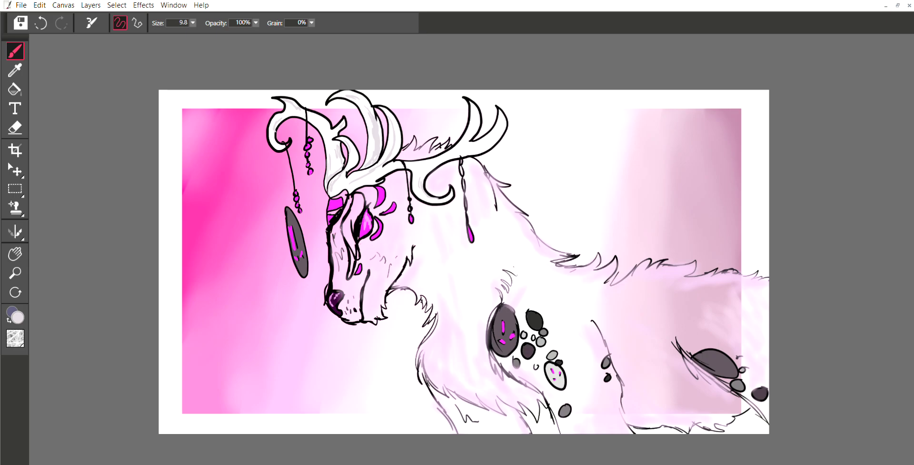
{"action": "mouse_move", "coordinate": [477, 111]}
{"action": "left_mouse_down"}
{"action": "mouse_move", "coordinate": [467, 146]}
{"action": "mouse_move", "coordinate": [497, 127]}
{"action": "mouse_move", "coordinate": [441, 160]}
{"action": "left_mouse_up"}
Sample the magenta again and brush thin accent strokes along the eye stripe, muzzle and cheek
{"action": "left_click", "coordinate": [16, 70]}
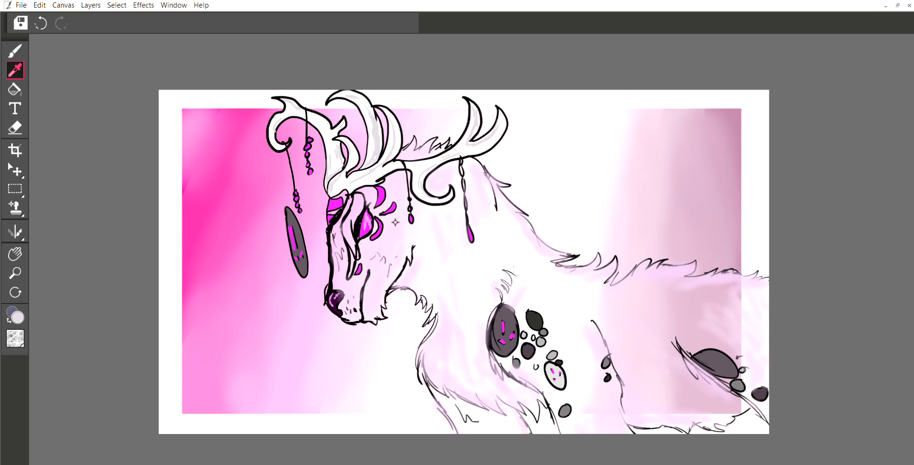
{"action": "left_click", "coordinate": [354, 205]}
{"action": "left_click", "coordinate": [15, 50]}
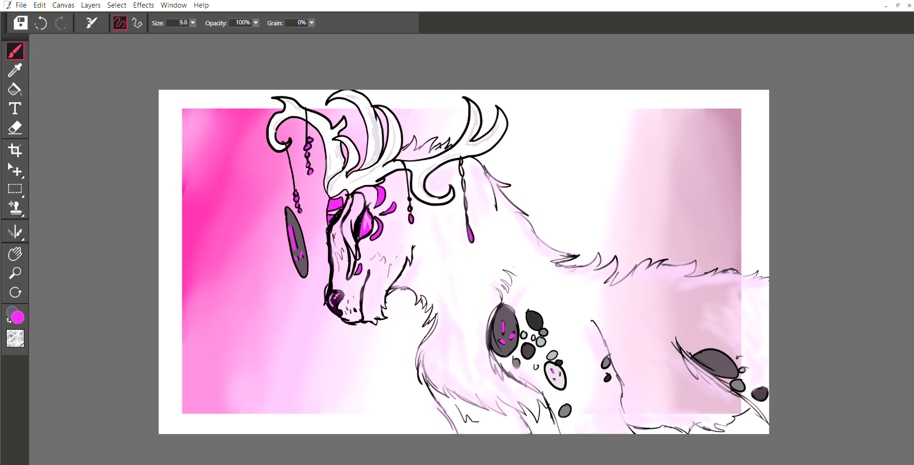
{"action": "mouse_move", "coordinate": [356, 199]}
{"action": "left_mouse_down"}
{"action": "mouse_move", "coordinate": [344, 228]}
{"action": "mouse_move", "coordinate": [354, 269]}
{"action": "left_mouse_up"}
{"action": "mouse_move", "coordinate": [353, 232]}
{"action": "left_mouse_down"}
{"action": "mouse_move", "coordinate": [357, 248]}
{"action": "mouse_move", "coordinate": [350, 239]}
{"action": "left_mouse_up"}
{"action": "left_click_drag", "start_coordinate": [388, 222], "coordinate": [388, 233]}
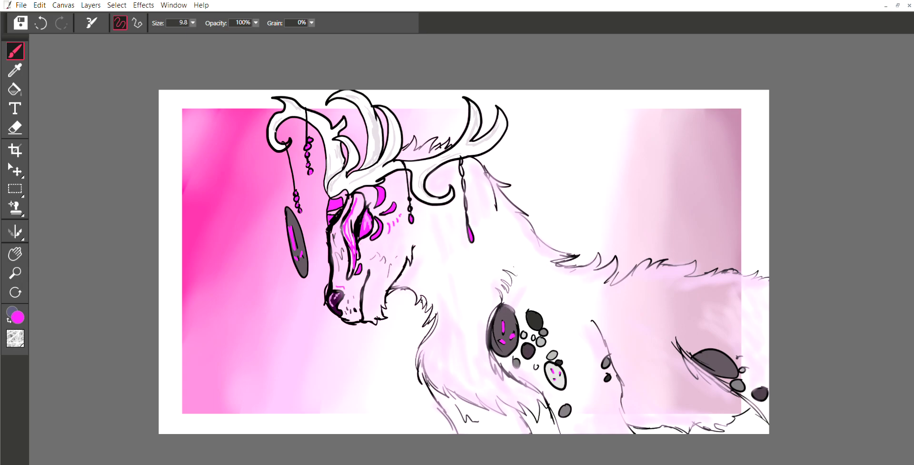
{"action": "left_click_drag", "start_coordinate": [376, 272], "coordinate": [368, 295]}
Brush magenta accent strokes along the chest, front leg, rear contour, belly and inside the haunch oval
{"action": "mouse_move", "coordinate": [448, 321]}
{"action": "left_mouse_down"}
{"action": "mouse_move", "coordinate": [437, 351]}
{"action": "mouse_move", "coordinate": [442, 368]}
{"action": "mouse_move", "coordinate": [469, 377]}
{"action": "mouse_move", "coordinate": [435, 293]}
{"action": "left_mouse_up"}
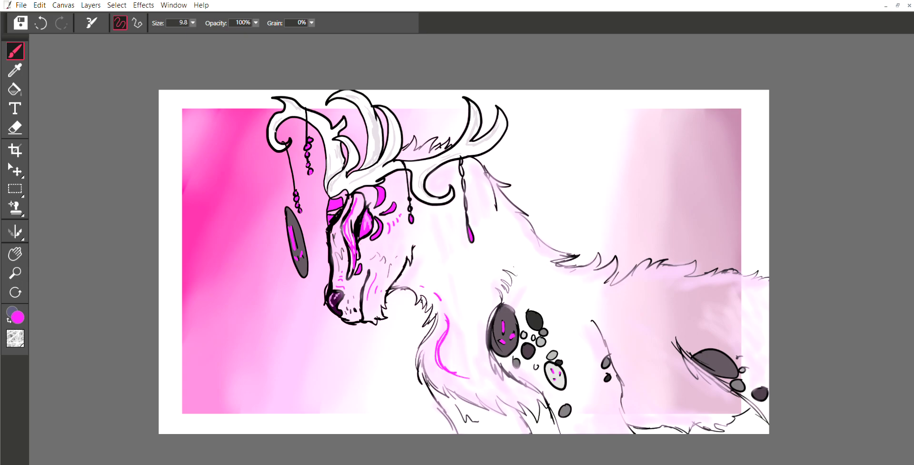
{"action": "left_click_drag", "start_coordinate": [489, 381], "coordinate": [502, 386]}
{"action": "left_click_drag", "start_coordinate": [584, 326], "coordinate": [594, 349]}
{"action": "mouse_move", "coordinate": [608, 394]}
{"action": "left_mouse_down"}
{"action": "mouse_move", "coordinate": [604, 425]}
{"action": "mouse_move", "coordinate": [681, 417]}
{"action": "mouse_move", "coordinate": [679, 409]}
{"action": "mouse_move", "coordinate": [723, 412]}
{"action": "left_mouse_up"}
{"action": "left_click_drag", "start_coordinate": [709, 360], "coordinate": [723, 365]}
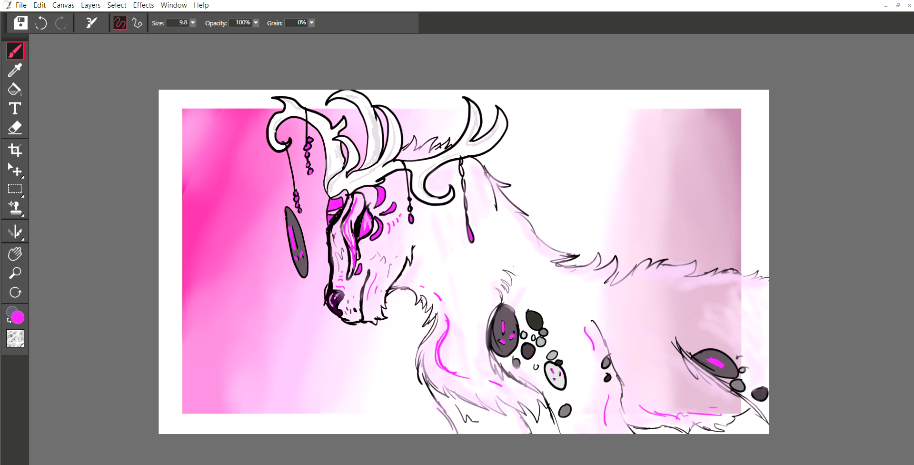
Brush magenta accents along the back, neck and head tuft, and color the beads of the long hanging ornament
{"action": "mouse_move", "coordinate": [662, 271]}
{"action": "left_mouse_down"}
{"action": "mouse_move", "coordinate": [684, 269]}
{"action": "mouse_move", "coordinate": [673, 277]}
{"action": "mouse_move", "coordinate": [686, 282]}
{"action": "mouse_move", "coordinate": [744, 283]}
{"action": "left_mouse_up"}
{"action": "left_click_drag", "start_coordinate": [413, 151], "coordinate": [426, 147]}
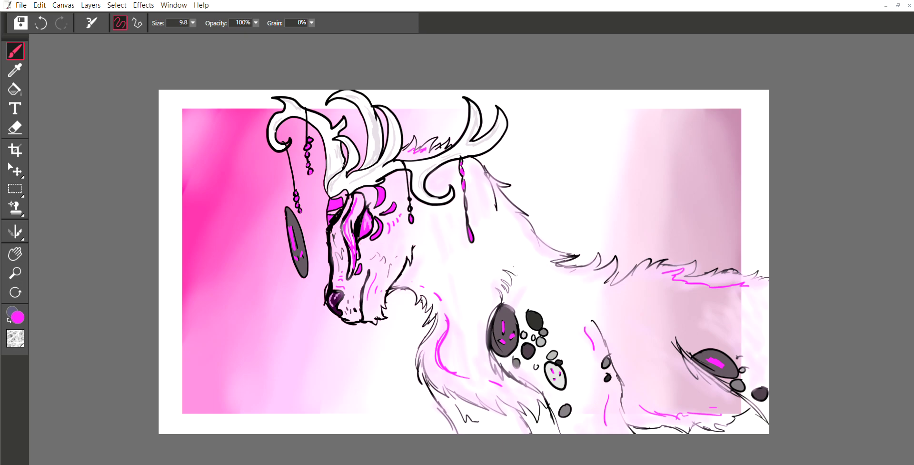
{"action": "mouse_move", "coordinate": [477, 166]}
{"action": "left_mouse_down"}
{"action": "mouse_move", "coordinate": [503, 175]}
{"action": "mouse_move", "coordinate": [544, 254]}
{"action": "mouse_move", "coordinate": [611, 287]}
{"action": "left_mouse_up"}
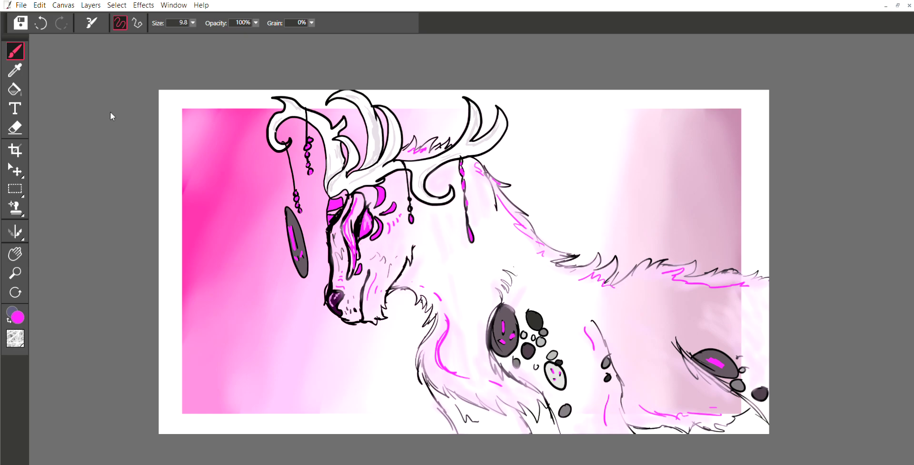
Add the signature "CHEESECAKE '23" in Bahnschrift Light Condensed at size 15.4 in the canvas's lower-left white border
{"action": "left_click", "coordinate": [15, 108]}
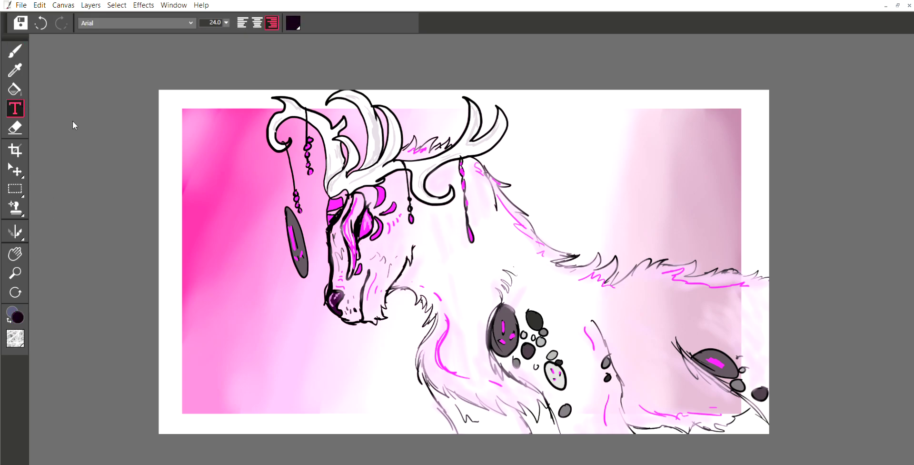
{"action": "left_click", "coordinate": [135, 172]}
{"action": "left_click", "coordinate": [174, 427]}
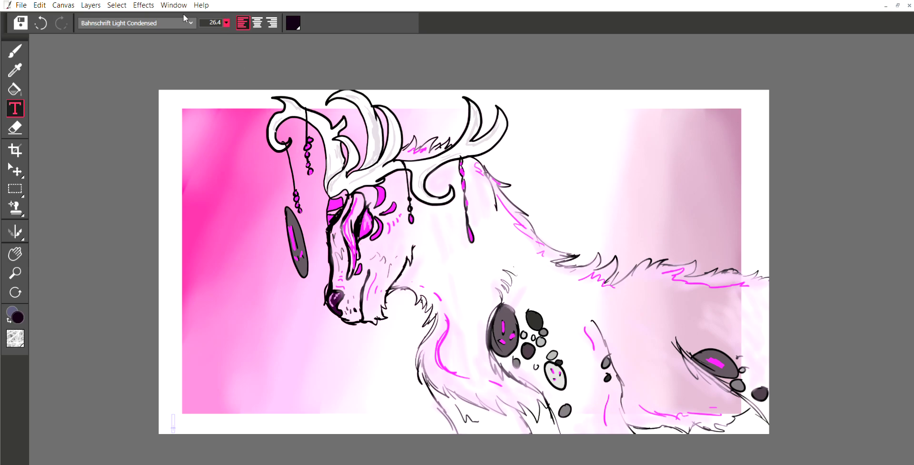
{"action": "type", "text": "CHEESECAKE '23"}
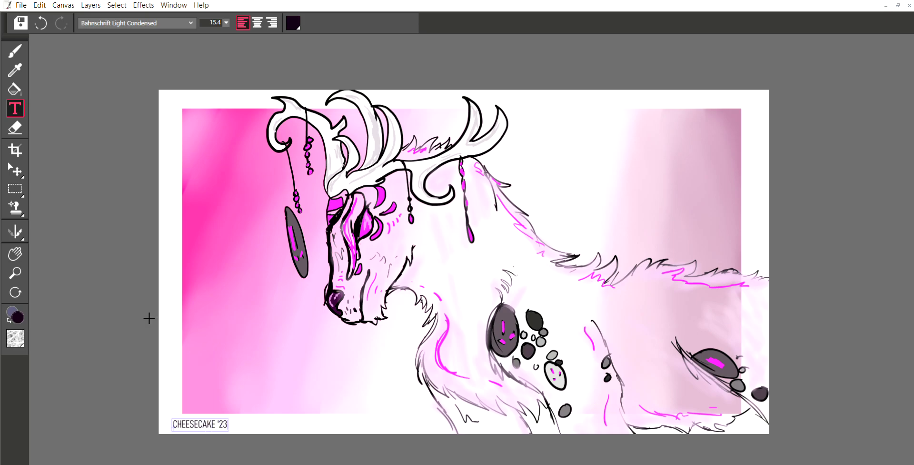
{"action": "left_click", "coordinate": [119, 281]}
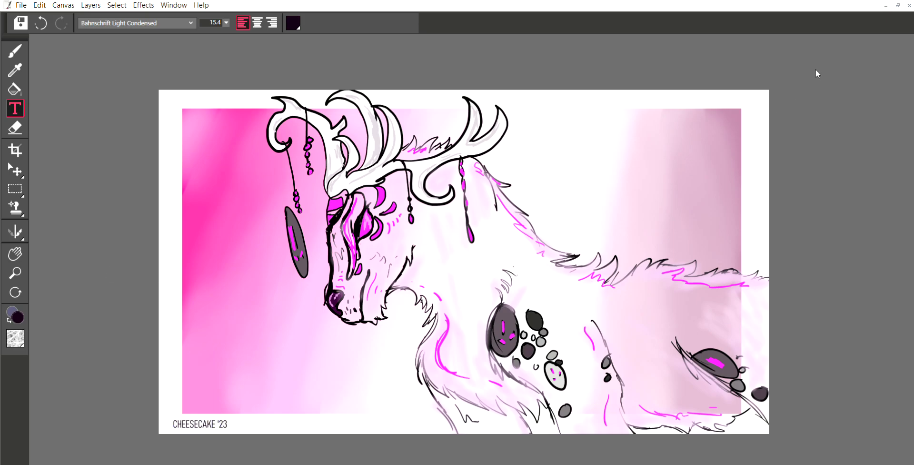